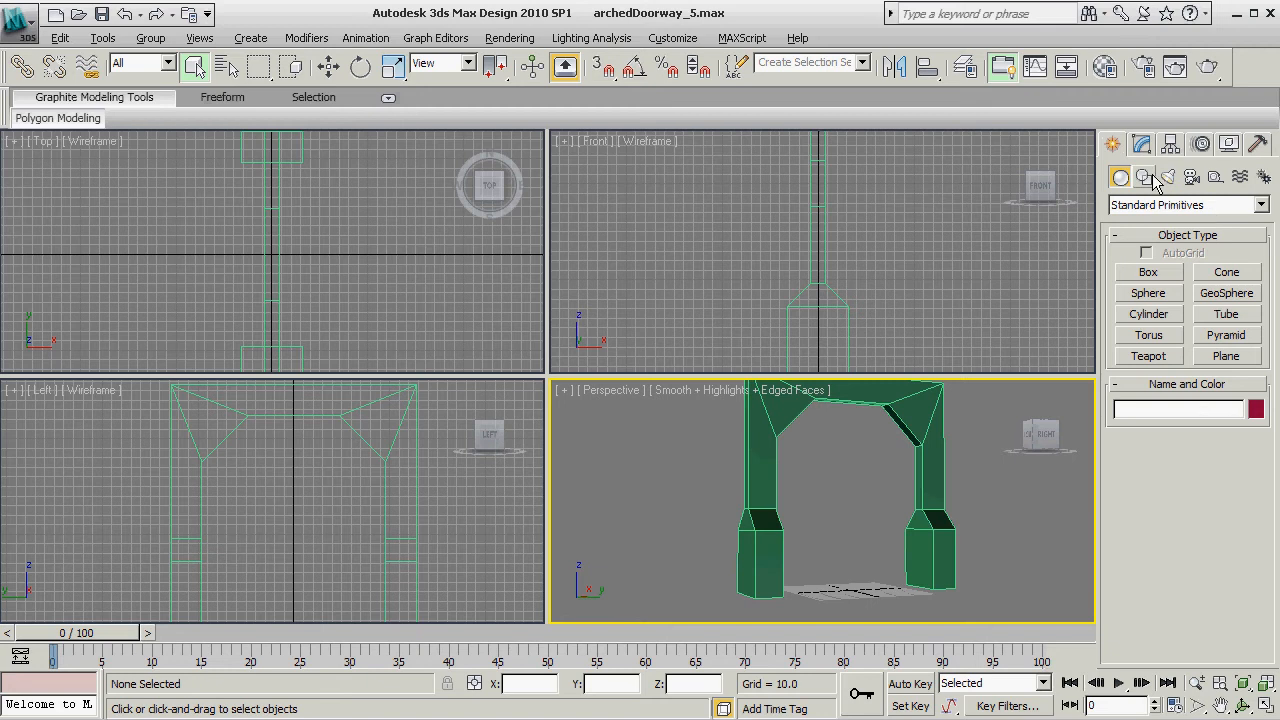
# Apply an Unwrap UVW modifier to the ArchedDoorway object and open its UVs in an enlarged UV editor.
pyautogui.click(762, 424)
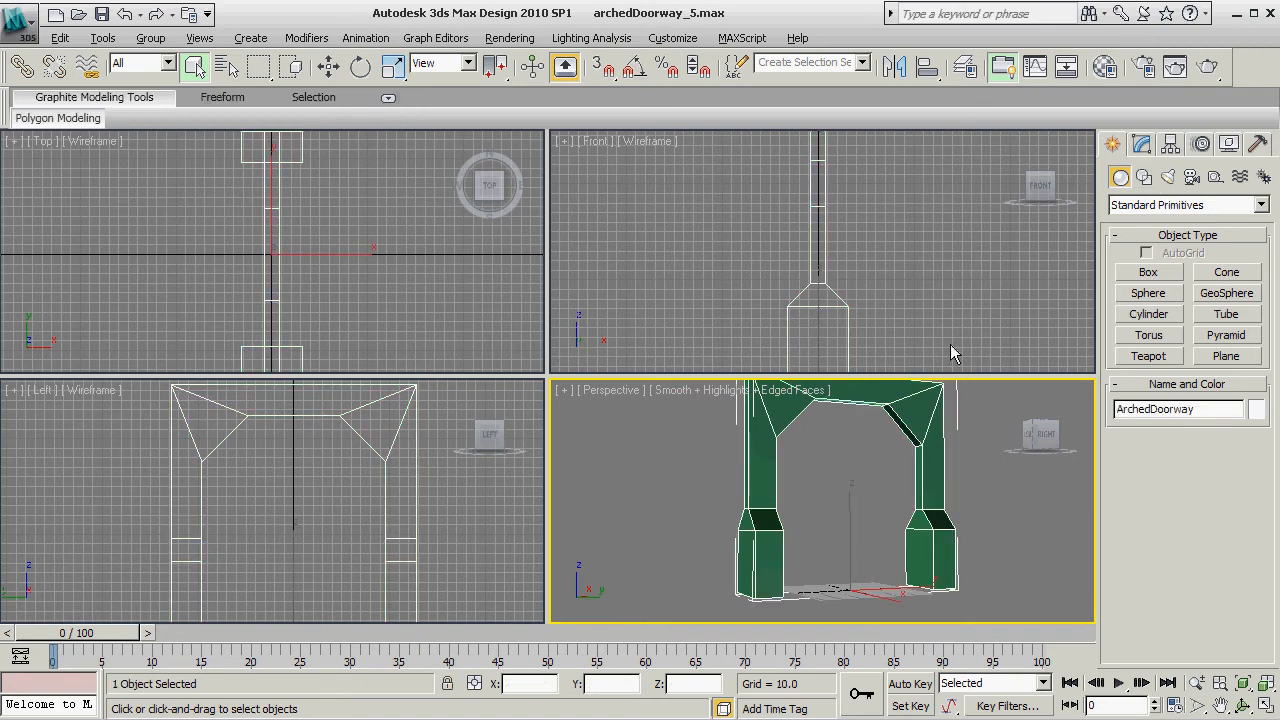
pyautogui.click(1143, 146)
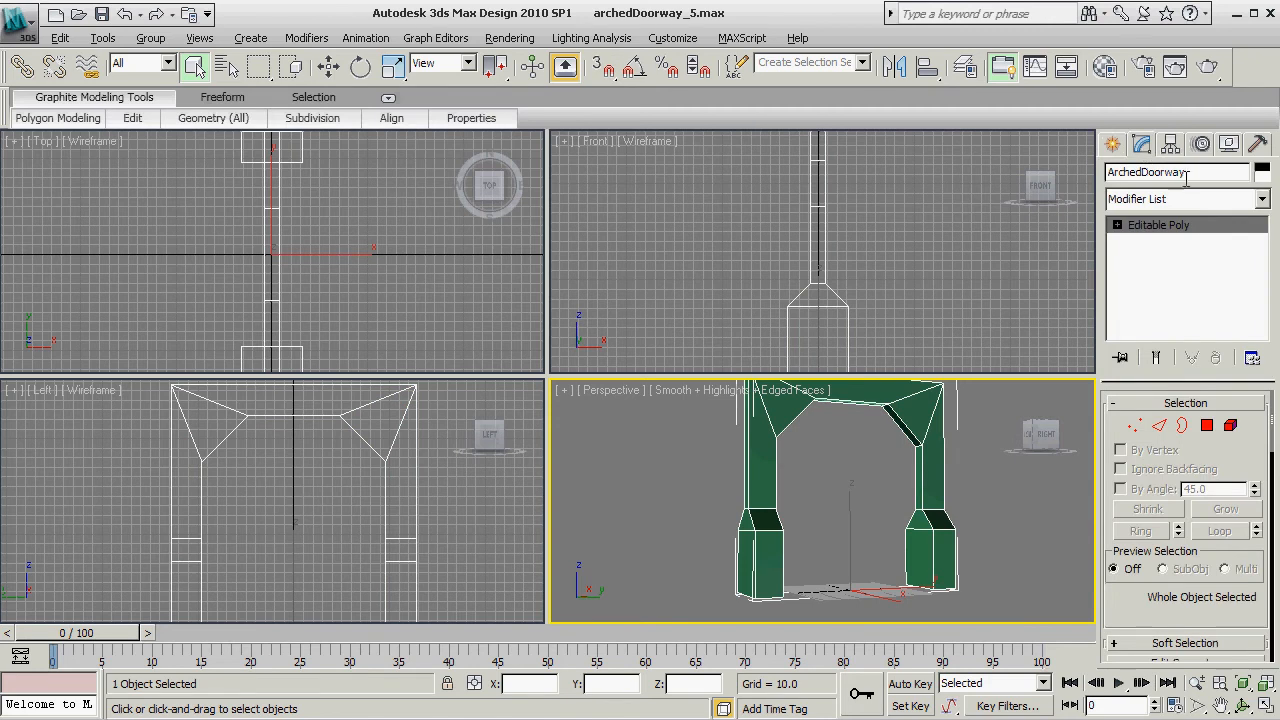
pyautogui.click(1226, 200)
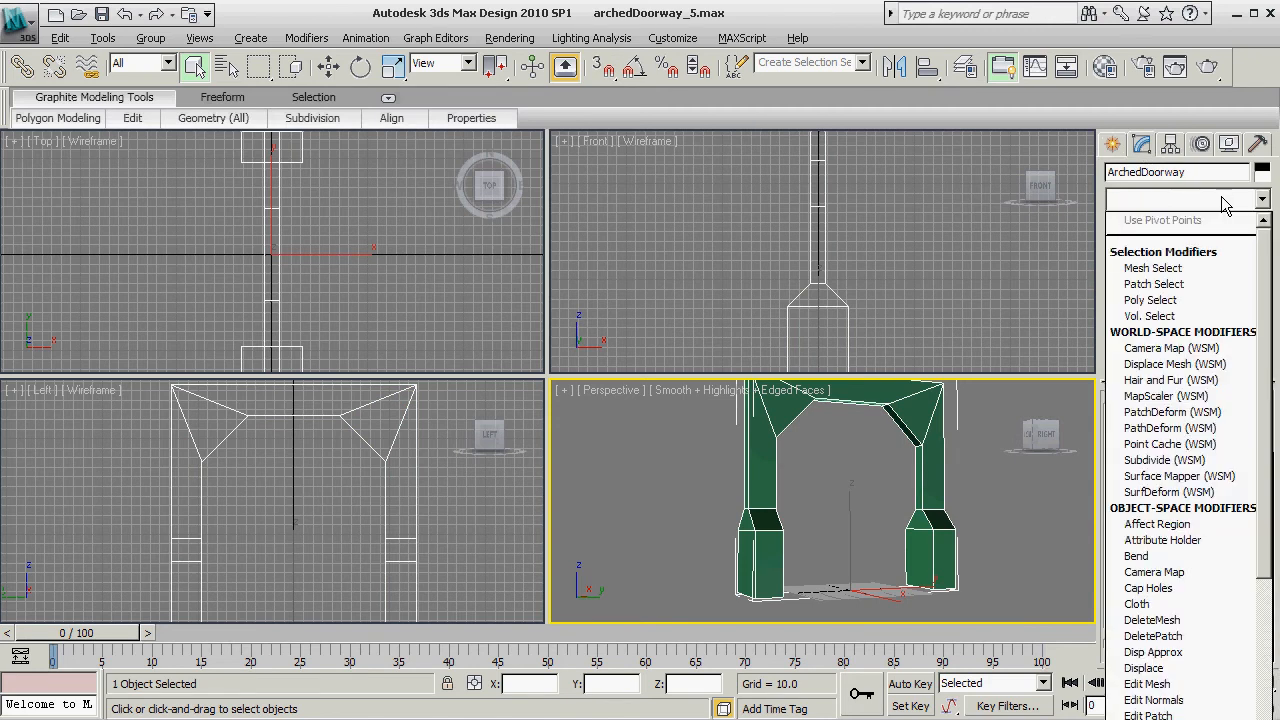
pyautogui.press('u')
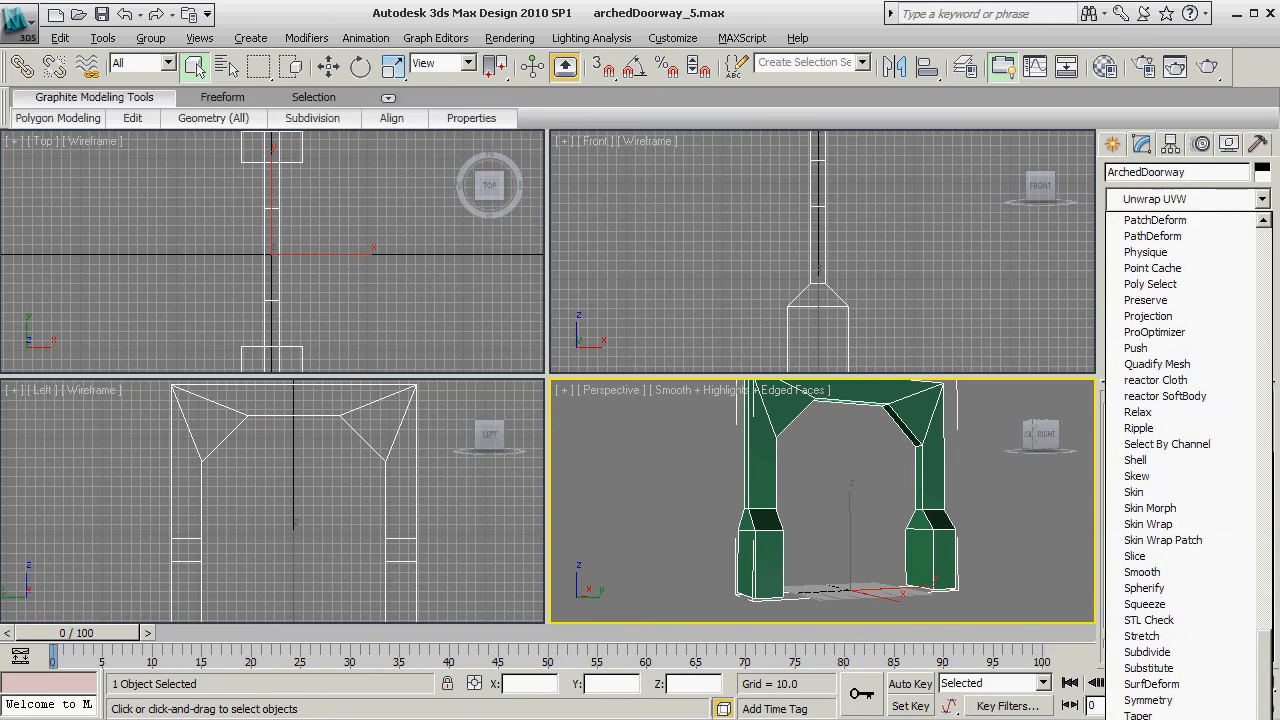
pyautogui.press('Return')
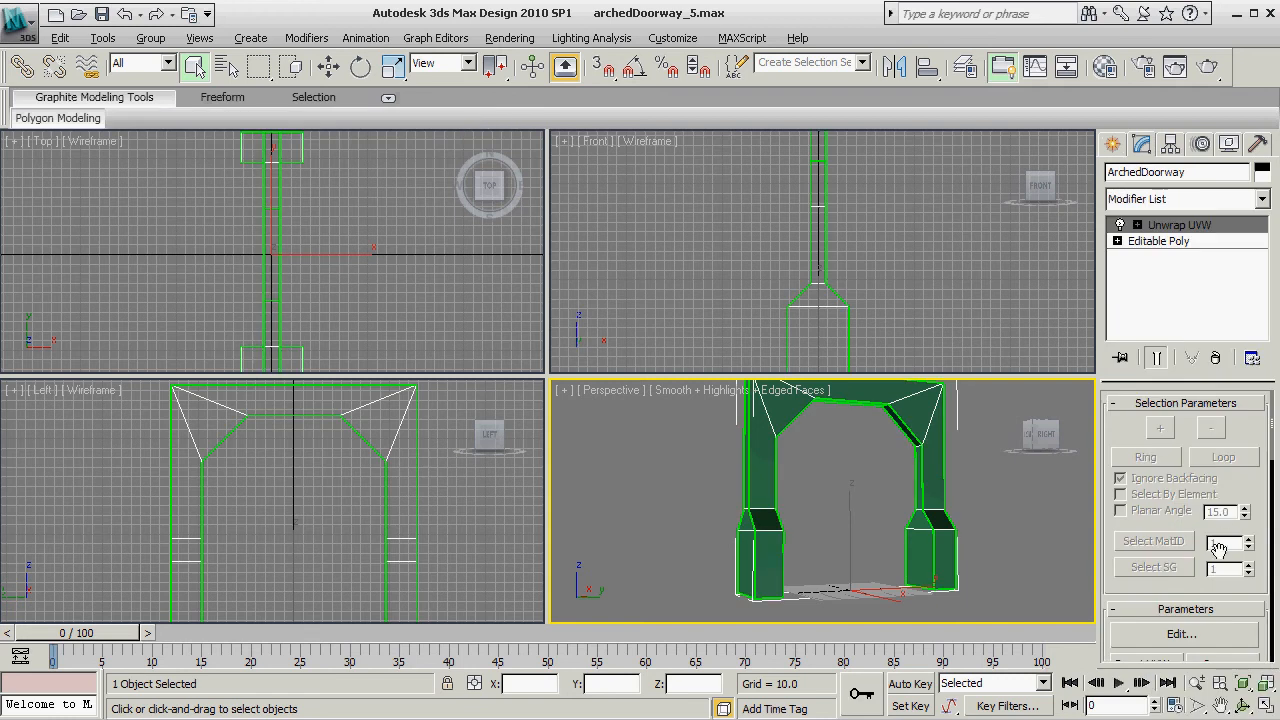
pyautogui.click(1182, 636)
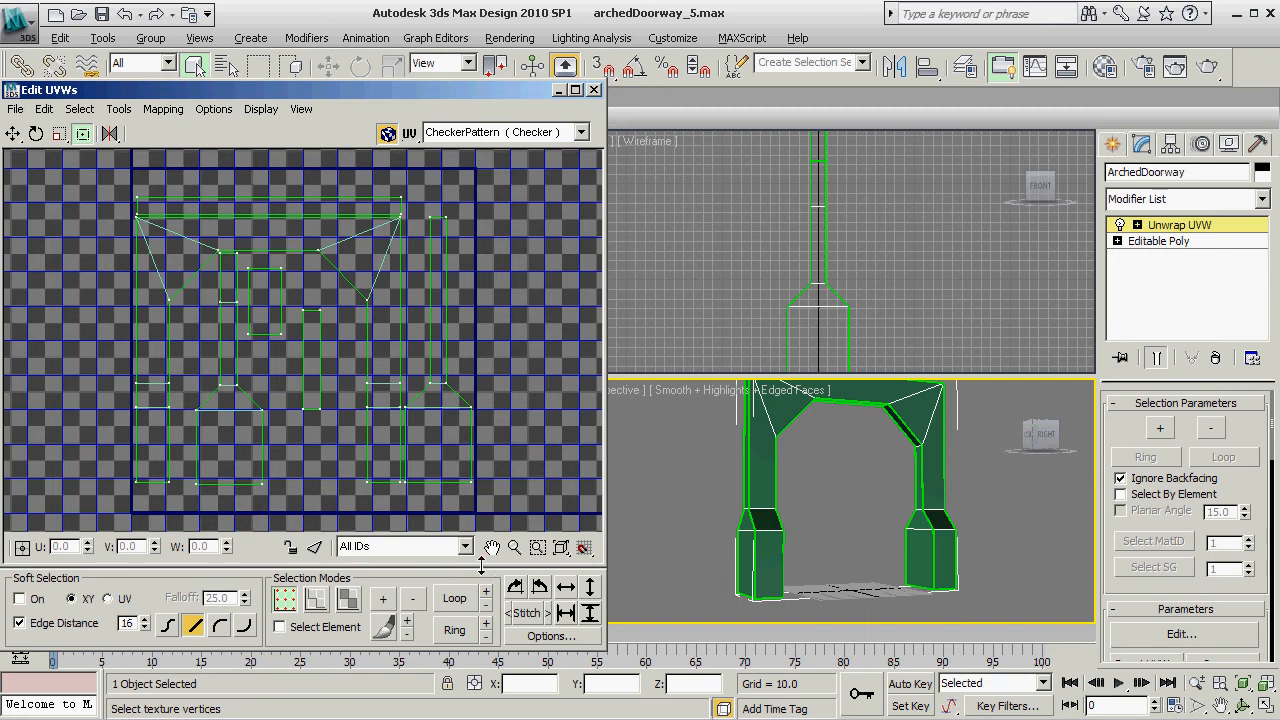
pyautogui.moveTo(481, 578); pyautogui.dragTo(481, 613)
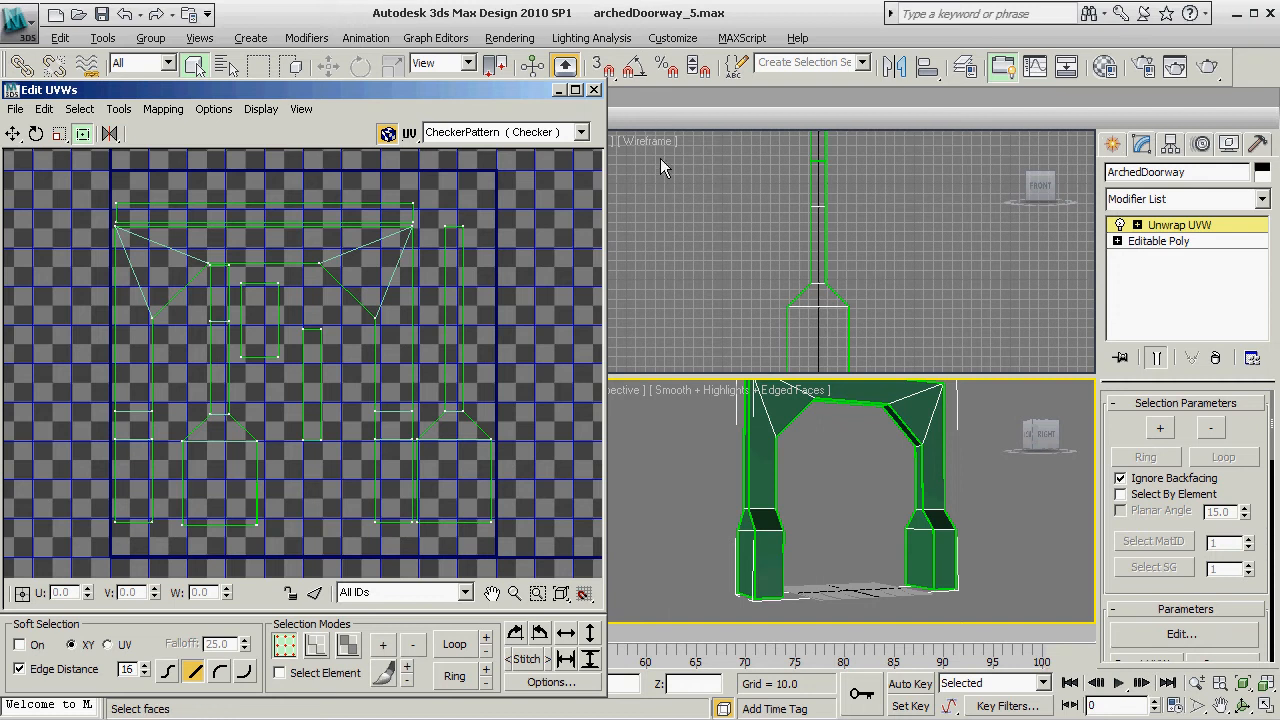
# Start picking a Bitmap as the UV editor's background texture and browse to the (D:) Secondary drive.
pyautogui.click(582, 132)
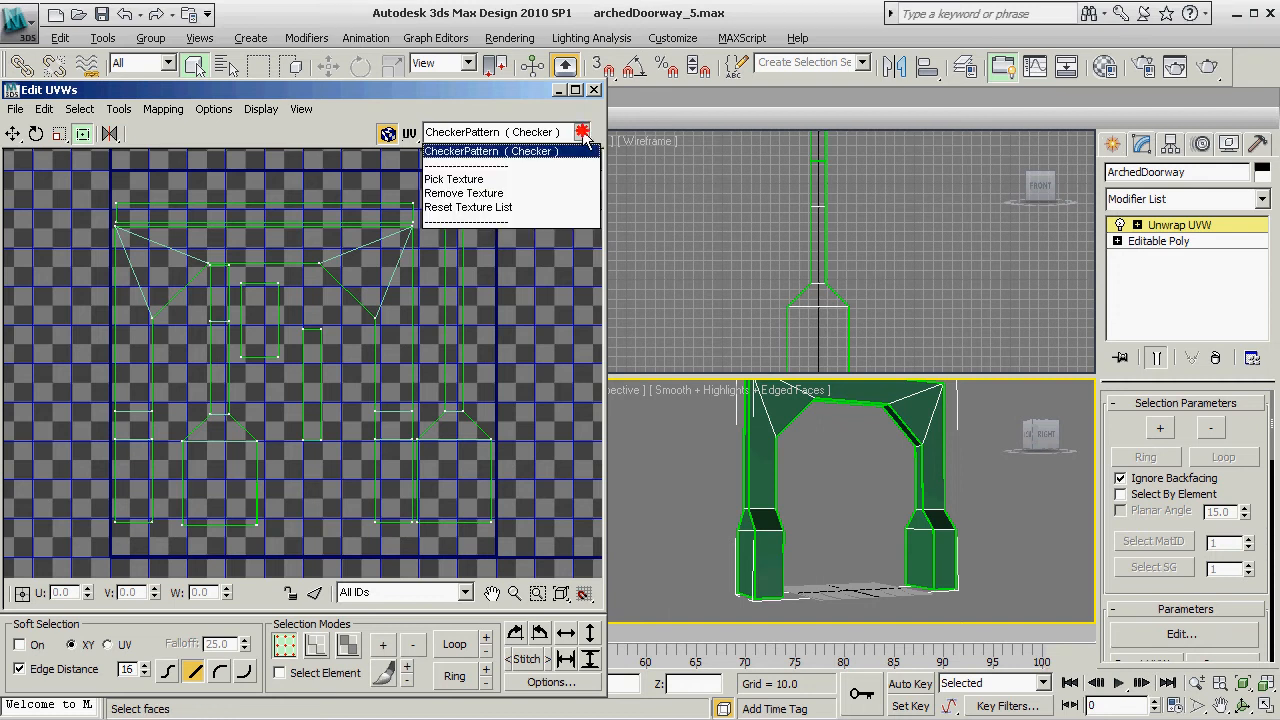
pyautogui.click(470, 181)
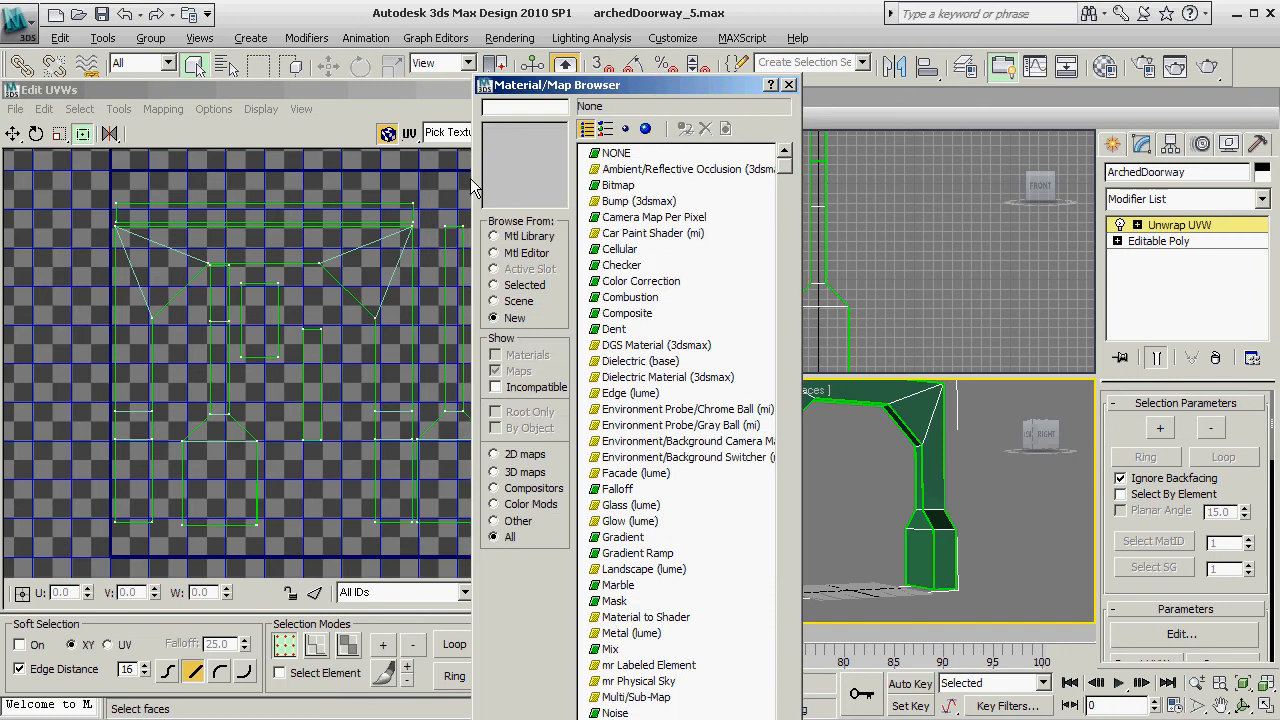
pyautogui.doubleClick(605, 186)
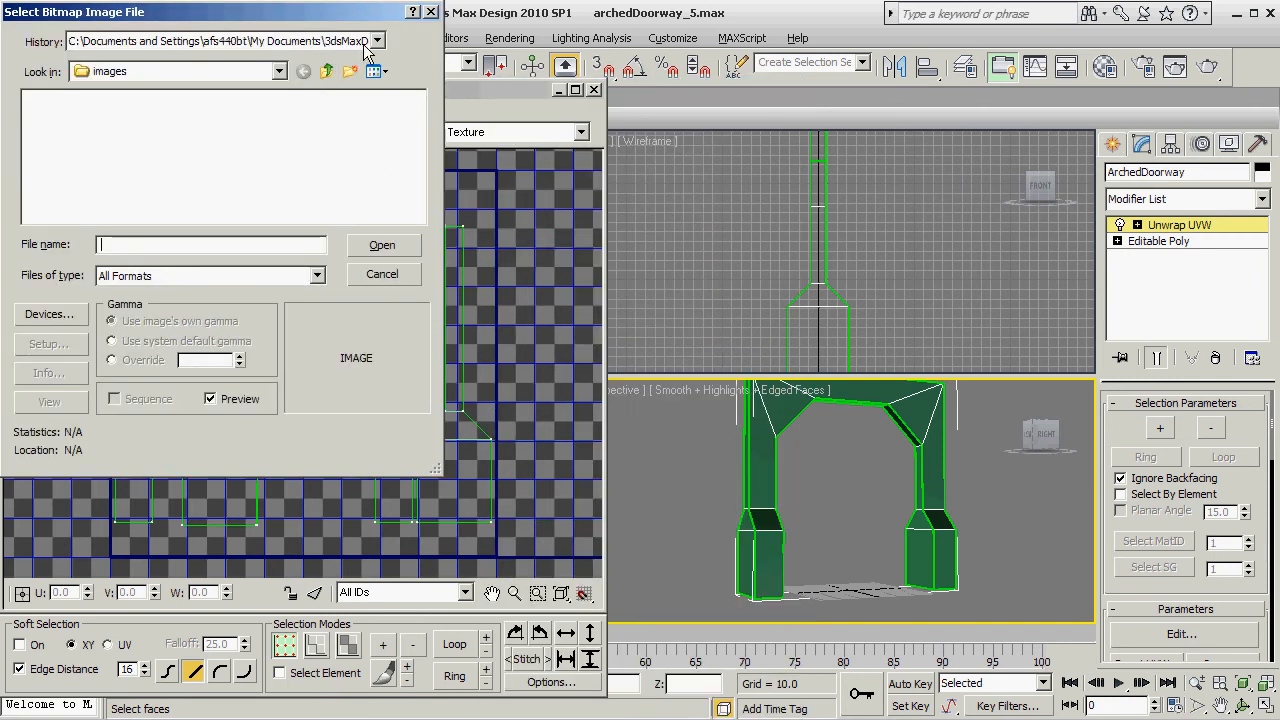
pyautogui.click(280, 72)
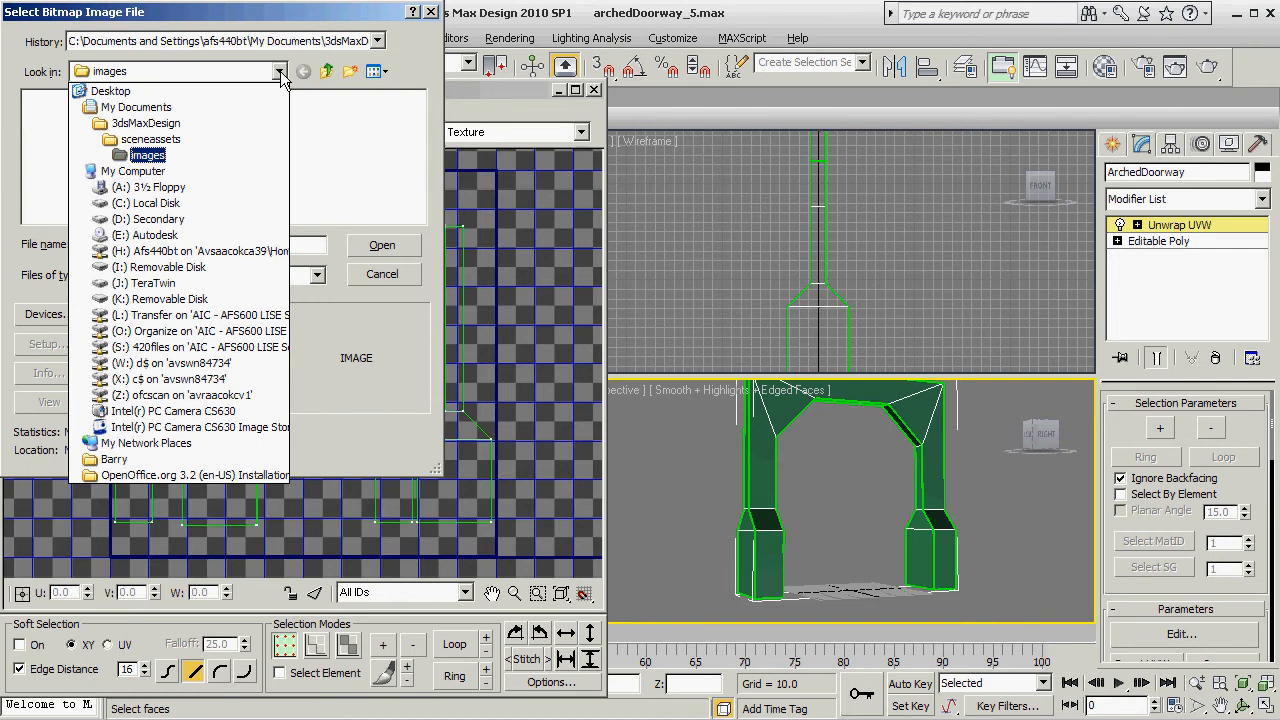
pyautogui.click(140, 222)
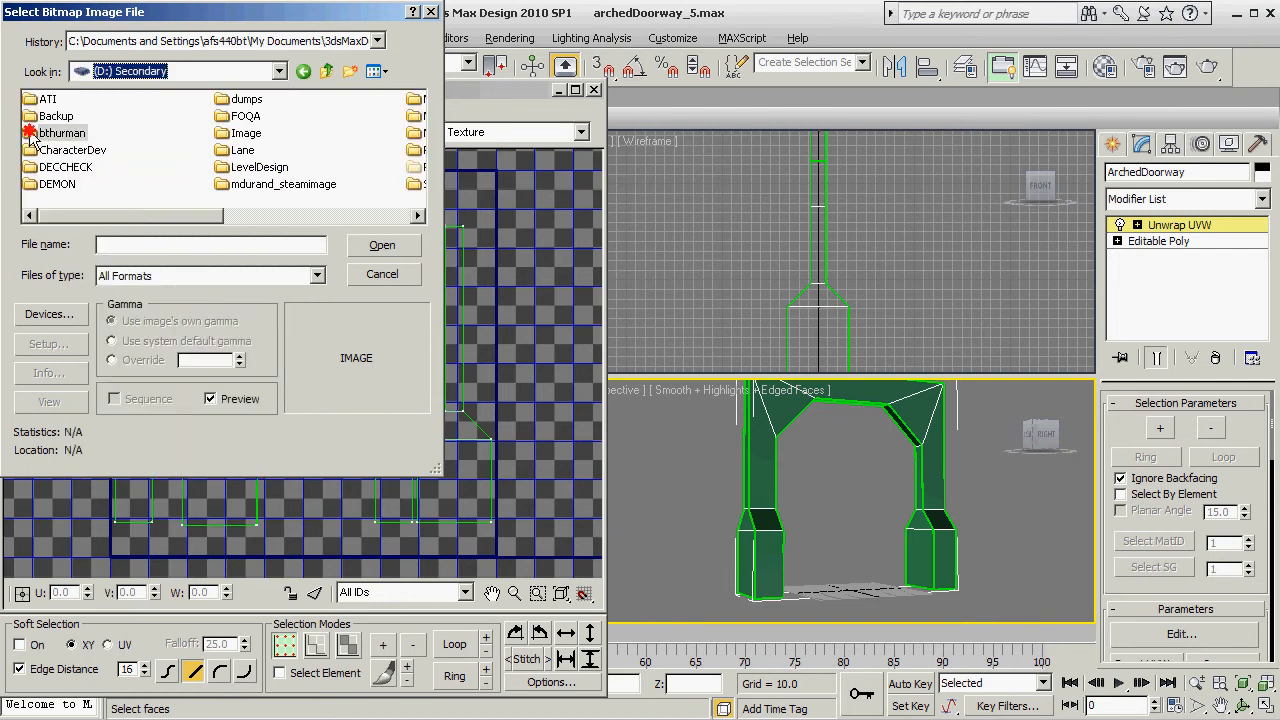
pyautogui.doubleClick(30, 137)
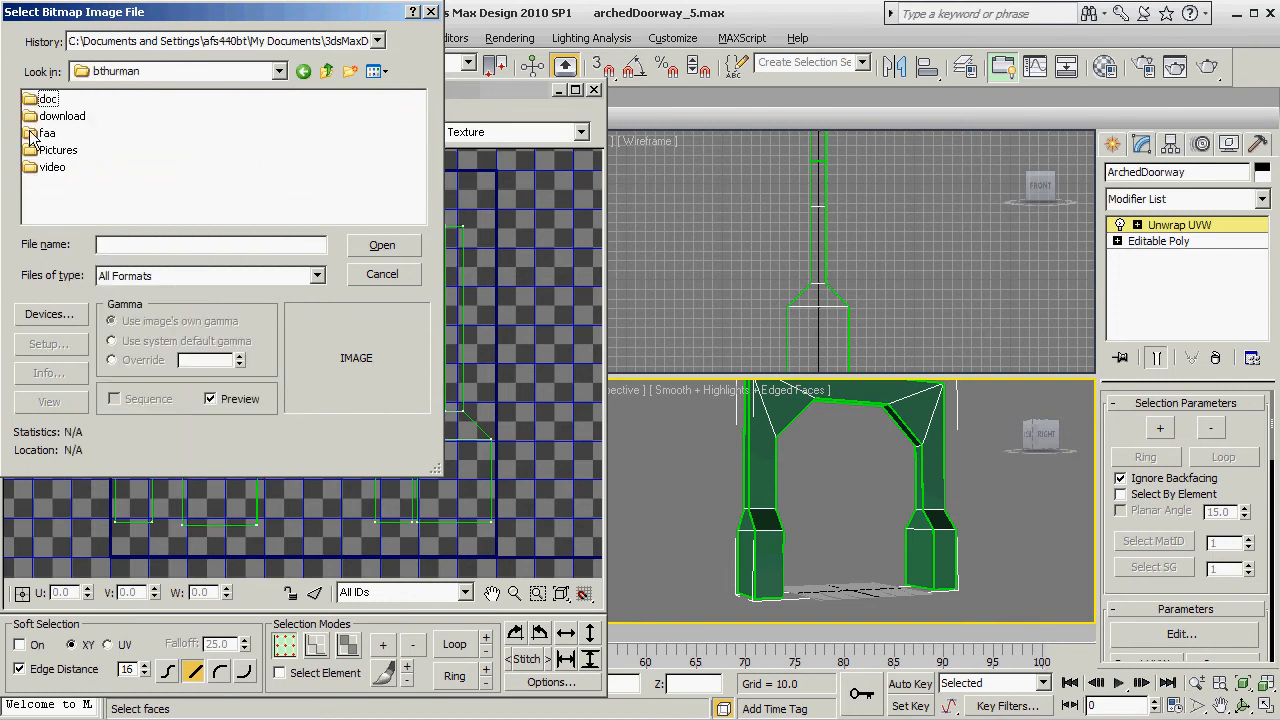
pyautogui.click(304, 72)
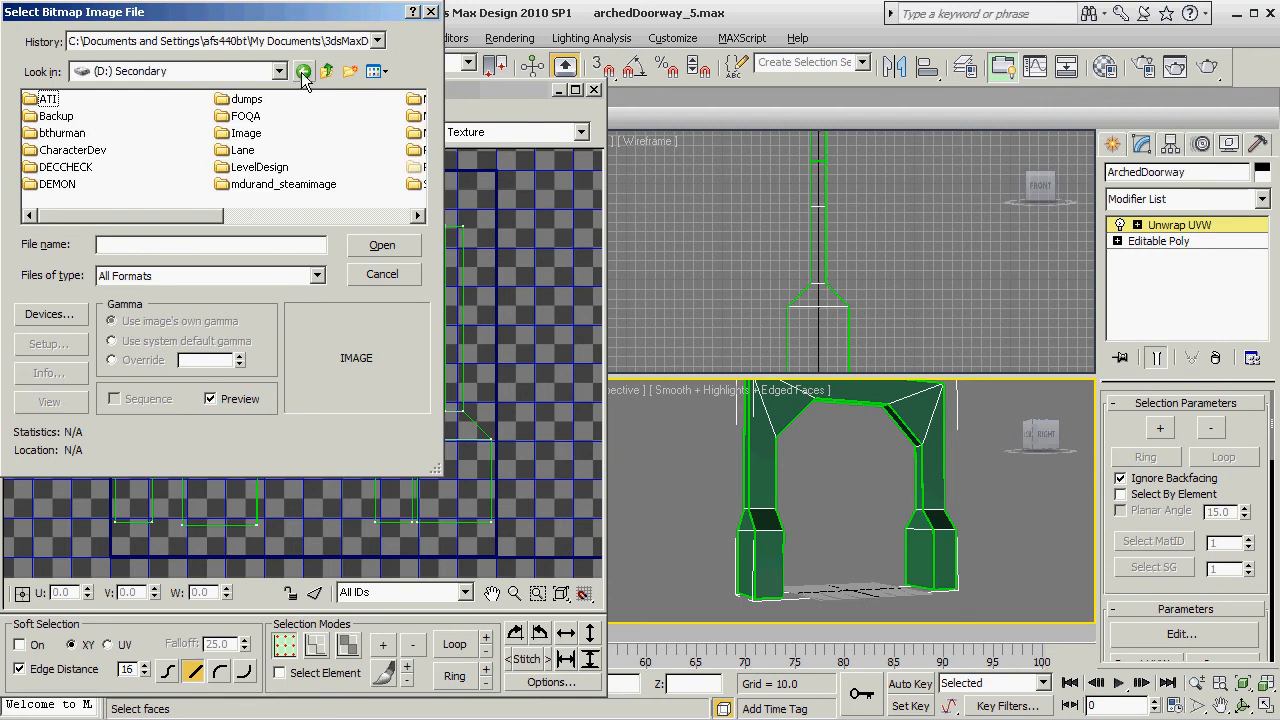
# Load arch_doorway_normal.TGA from UDK\UDK-2011-09\UDKGame\Content\CustomPackages\Chapter5 as the background texture.
pyautogui.click(327, 217)
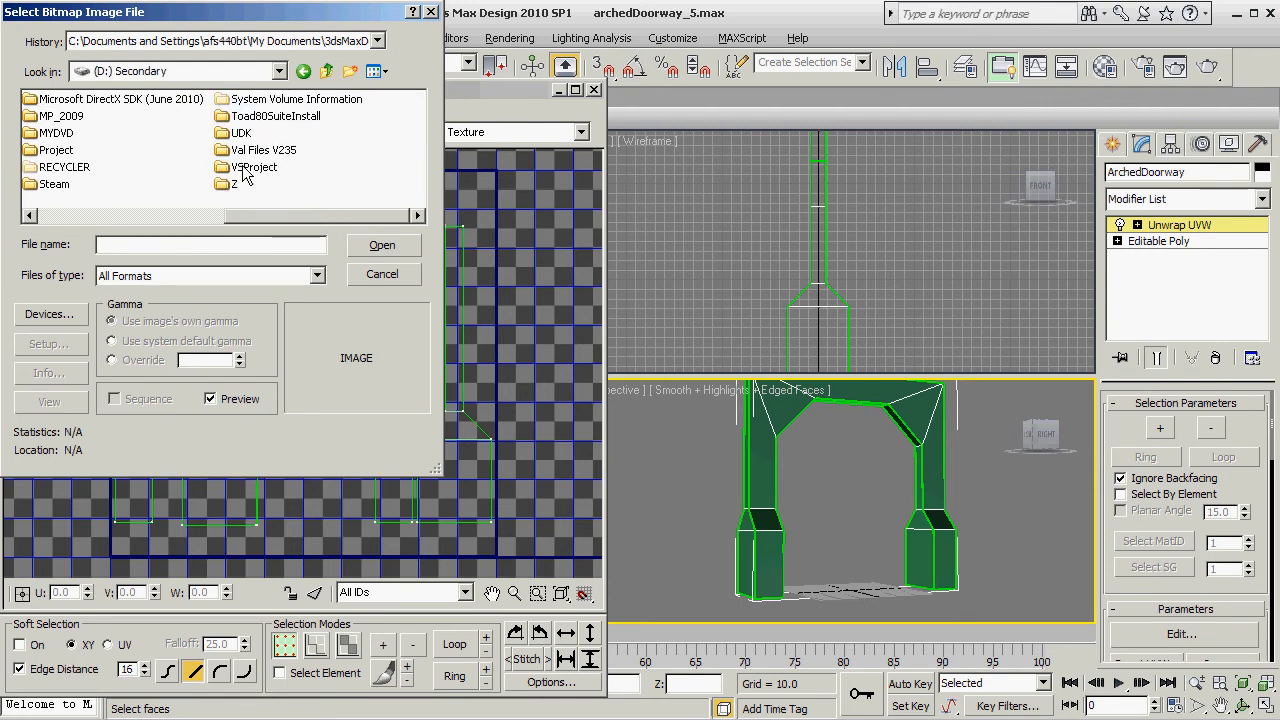
pyautogui.doubleClick(238, 133)
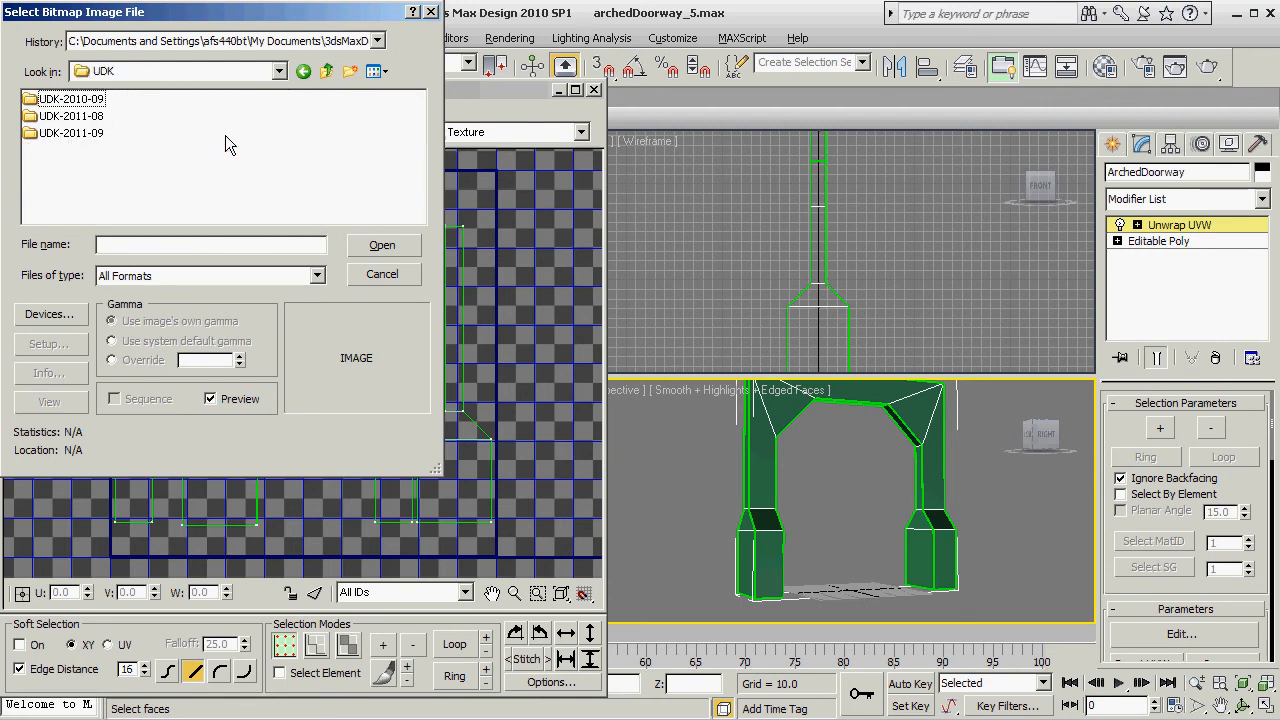
pyautogui.doubleClick(36, 134)
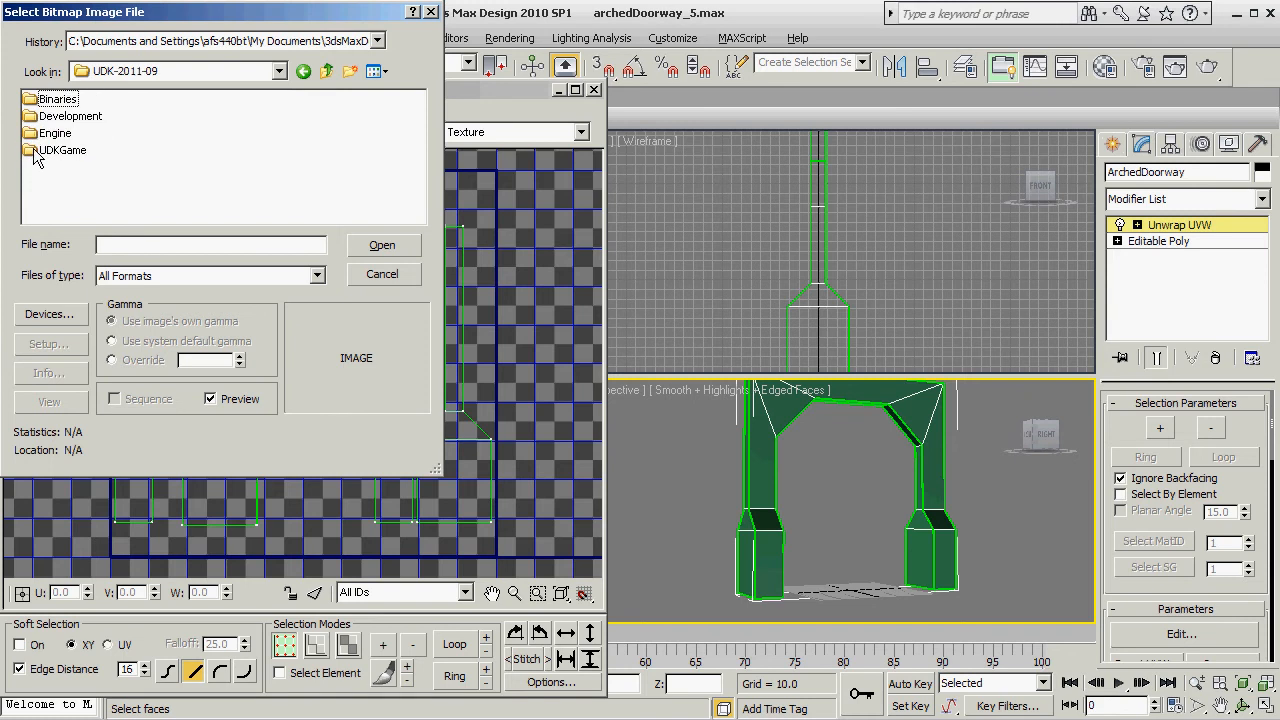
pyautogui.doubleClick(34, 151)
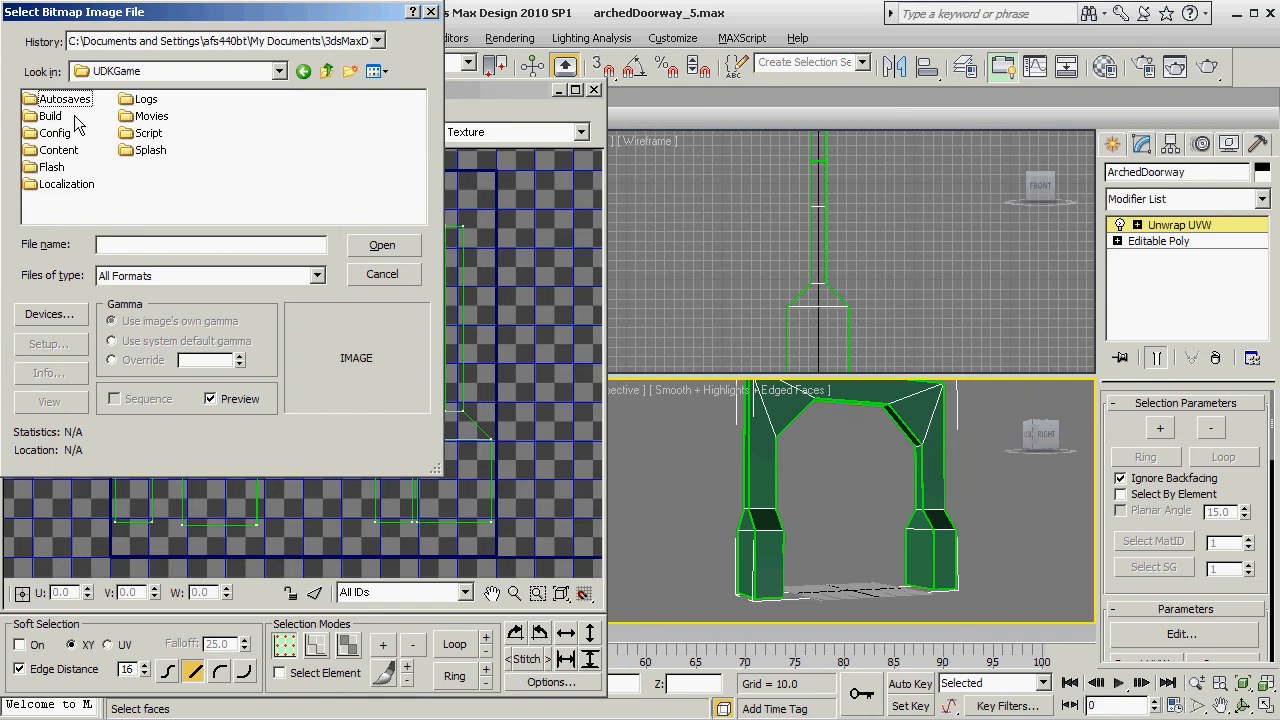
pyautogui.click(36, 151)
pyautogui.doubleClick(36, 151)
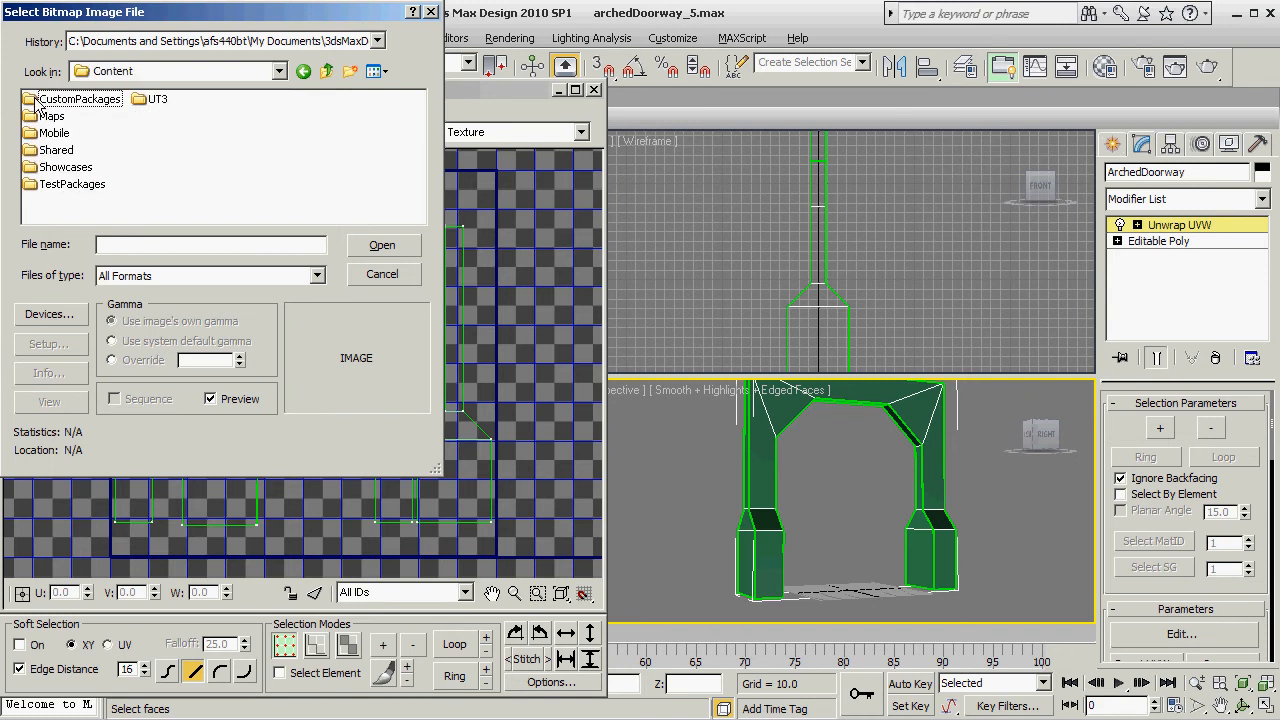
pyautogui.doubleClick(31, 97)
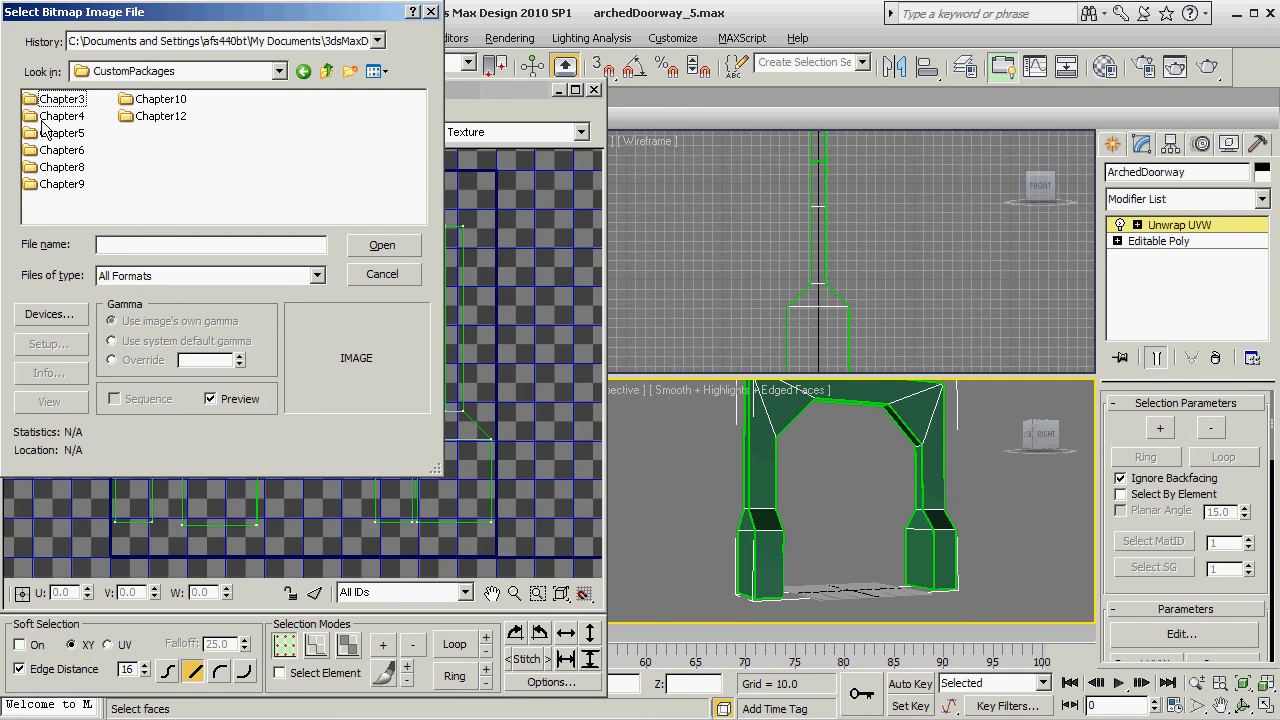
pyautogui.doubleClick(31, 133)
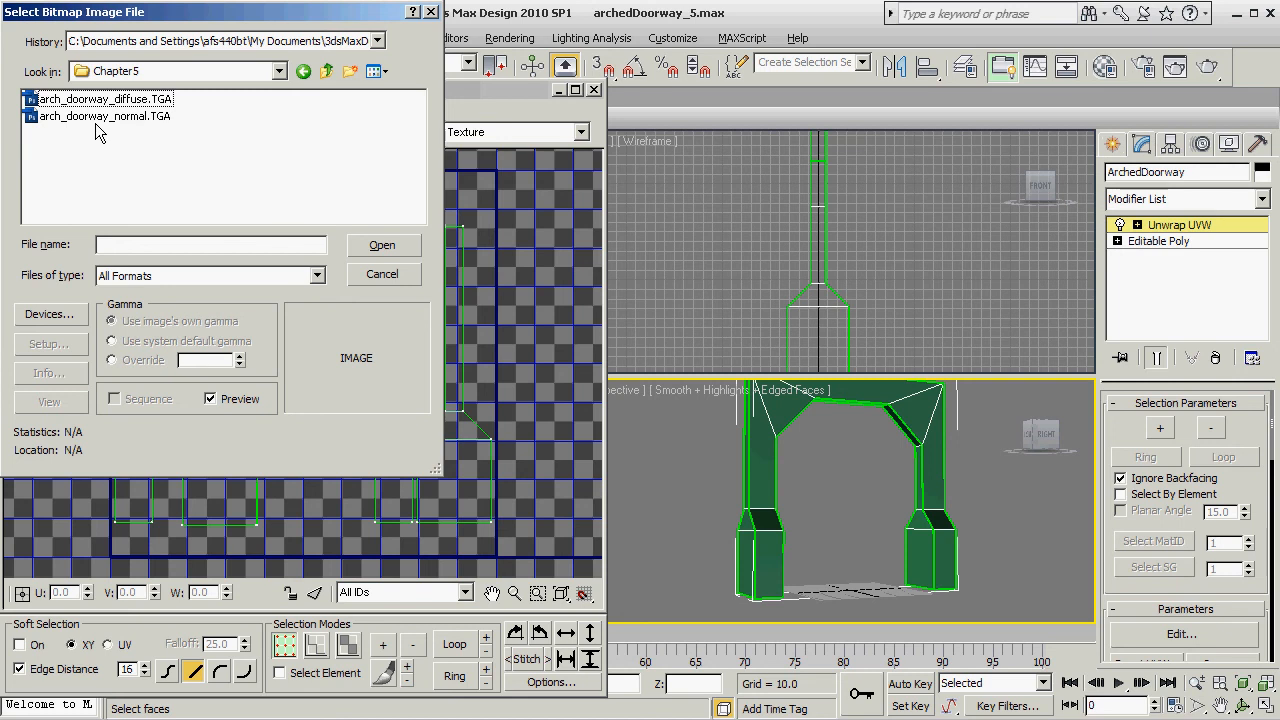
pyautogui.click(95, 118)
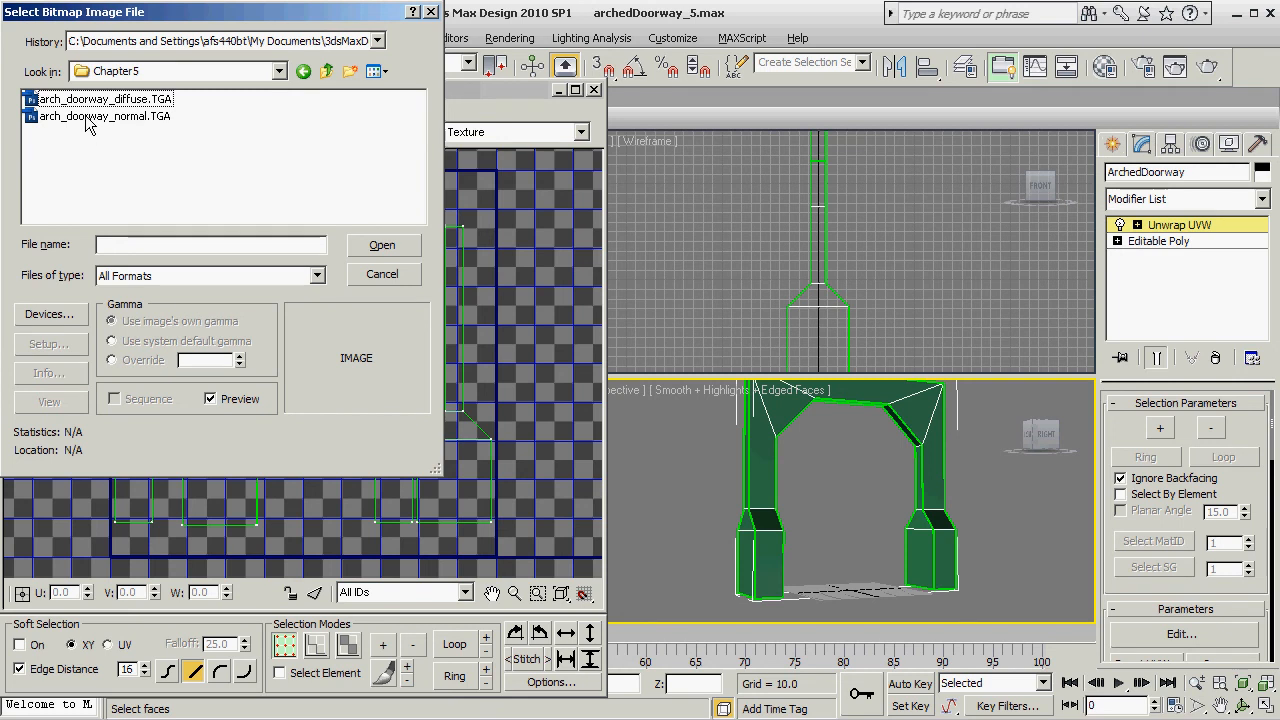
pyautogui.click(380, 247)
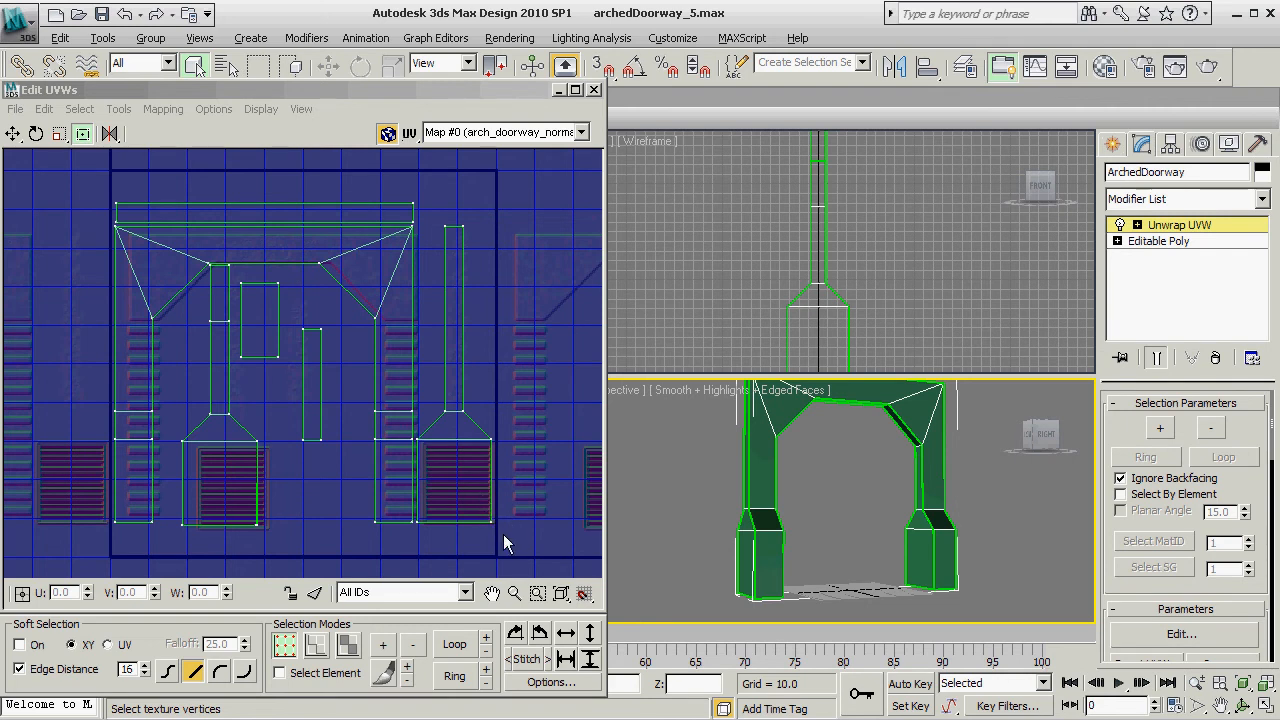
# Enable face selection with Select Element and move the rightmost pillar-side UV shell over the framed louver pattern beneath it.
pyautogui.moveTo(503, 535); pyautogui.dragTo(468, 472, button='middle')
pyautogui.scroll(4, 440, 405)
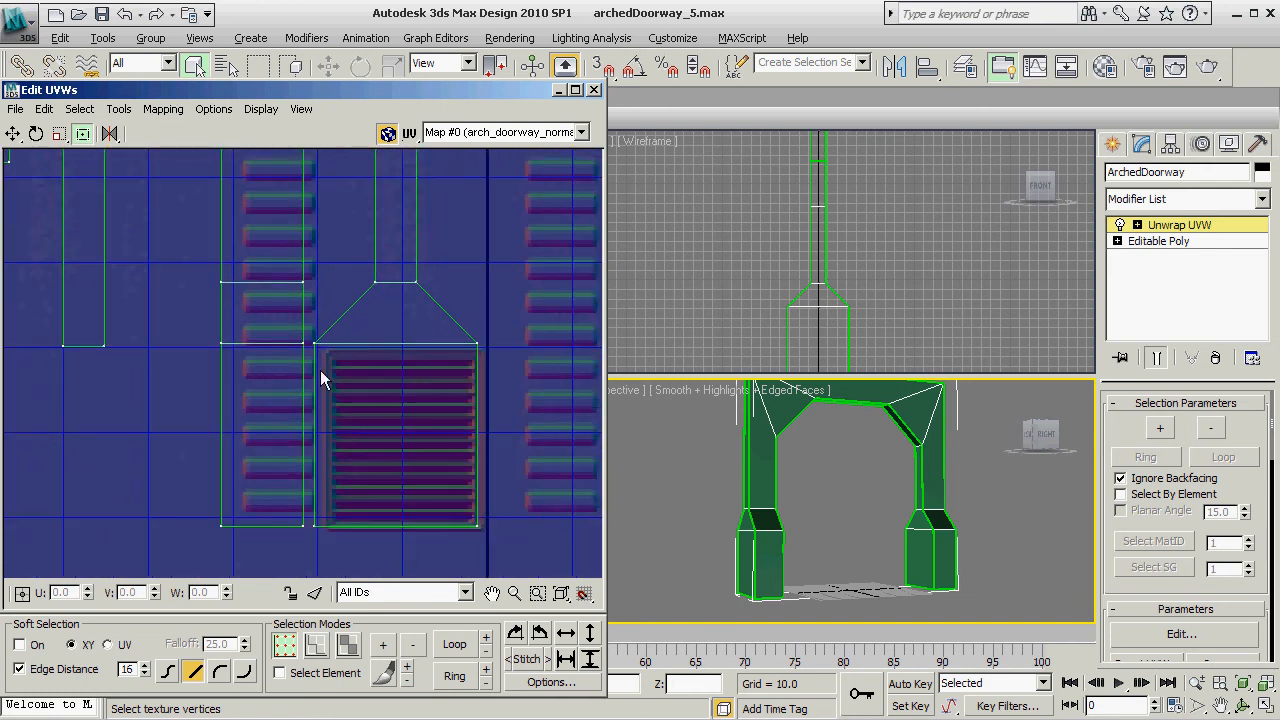
pyautogui.click(347, 645)
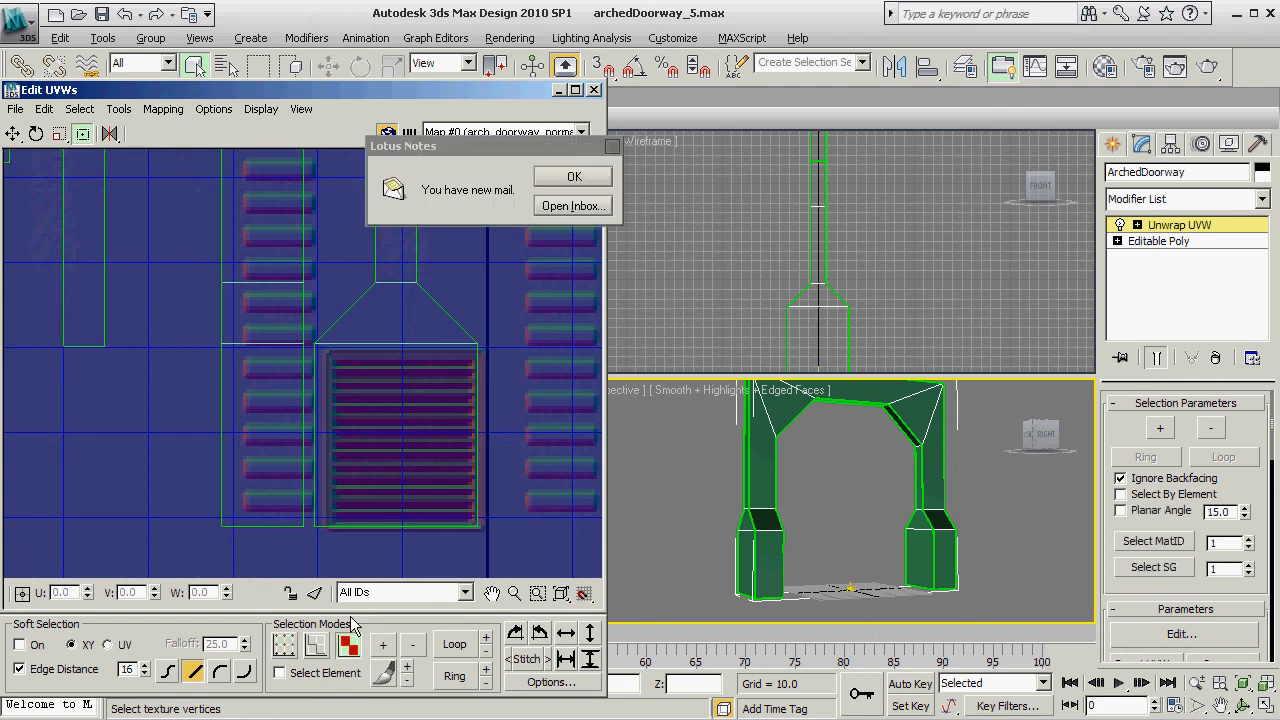
pyautogui.click(575, 178)
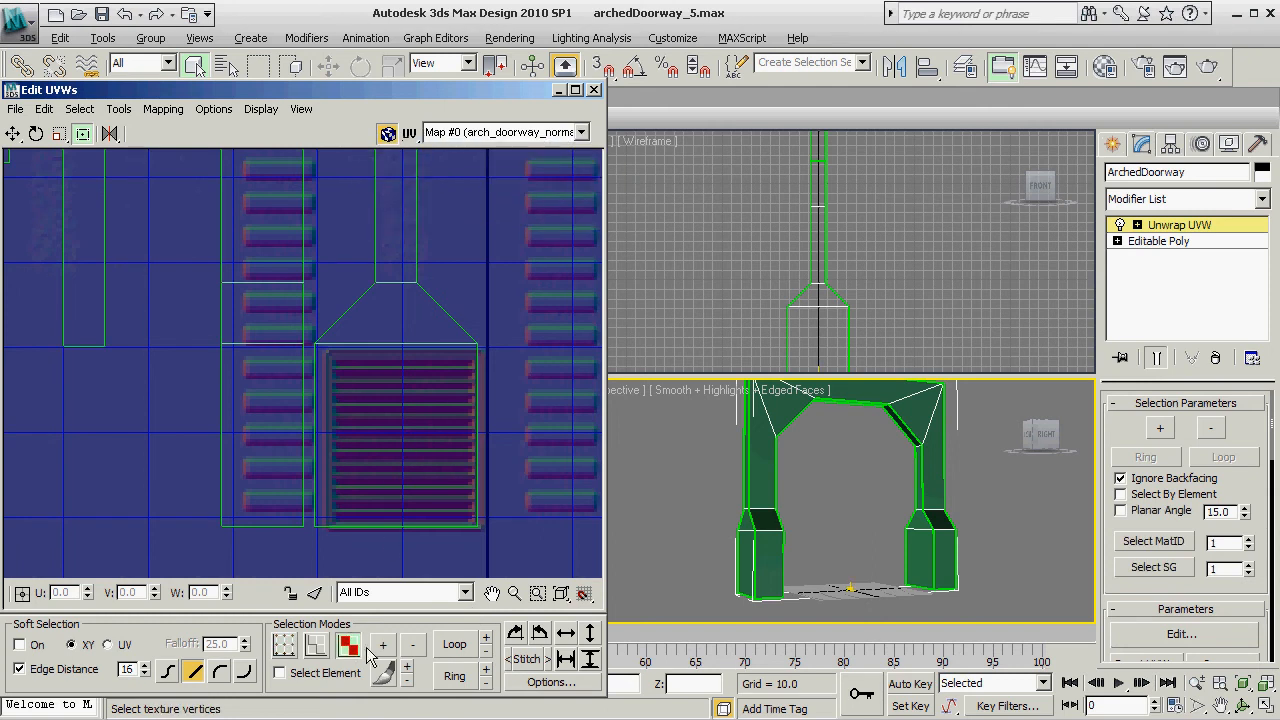
pyautogui.click(280, 673)
pyautogui.moveTo(406, 542); pyautogui.dragTo(465, 479)
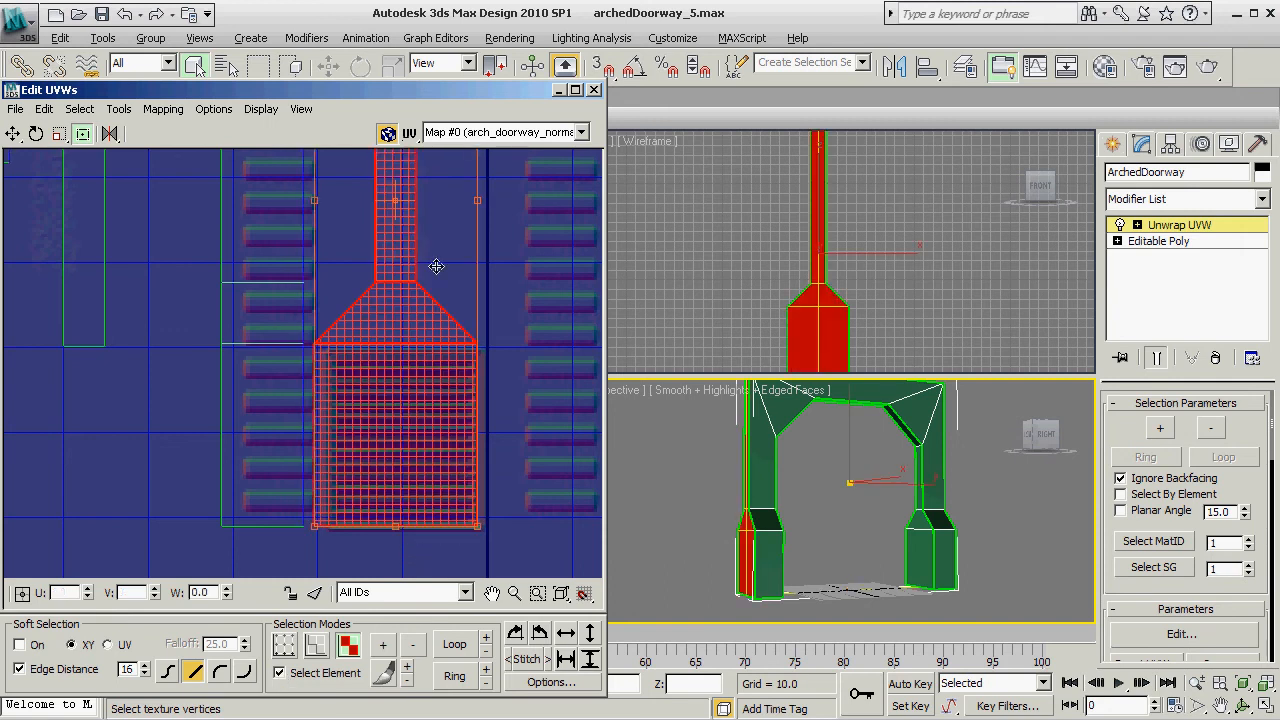
pyautogui.moveTo(391, 341); pyautogui.dragTo(398, 343)
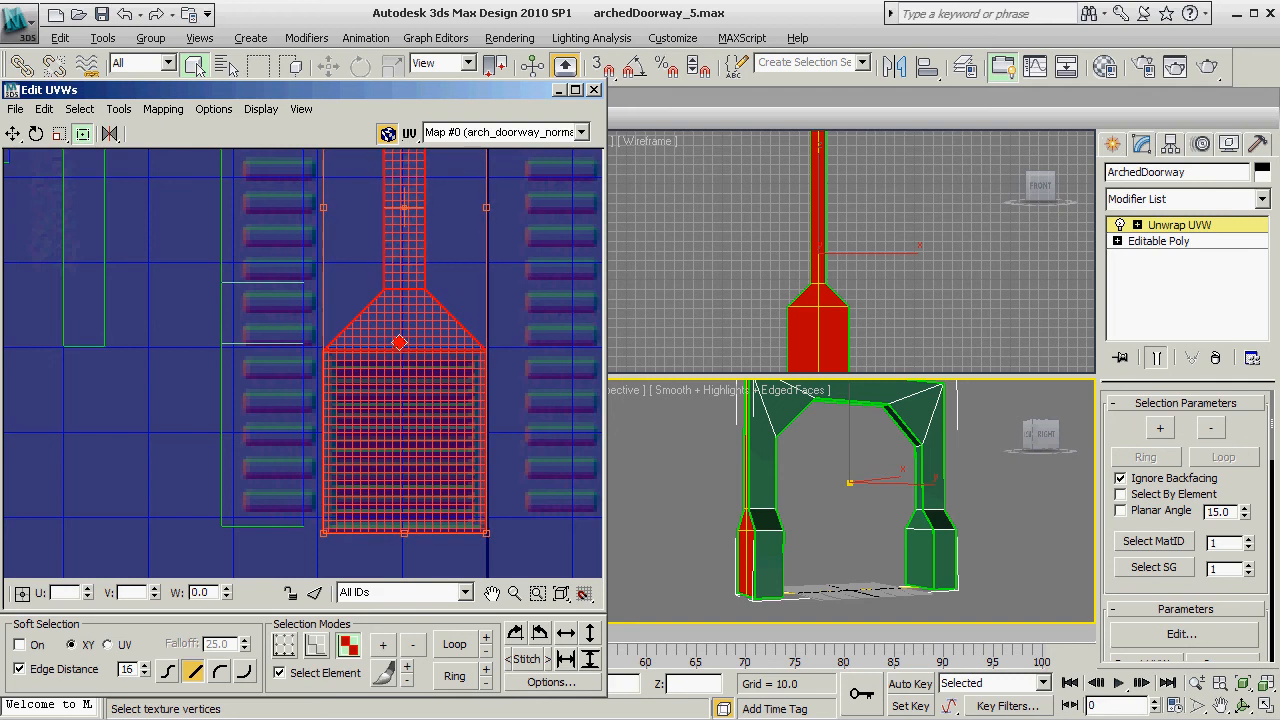
# Move the arch-face UV shell slightly right and down so its legs and top line up with the texture's ribbed strips and arch outline.
pyautogui.moveTo(202, 530); pyautogui.dragTo(242, 496)
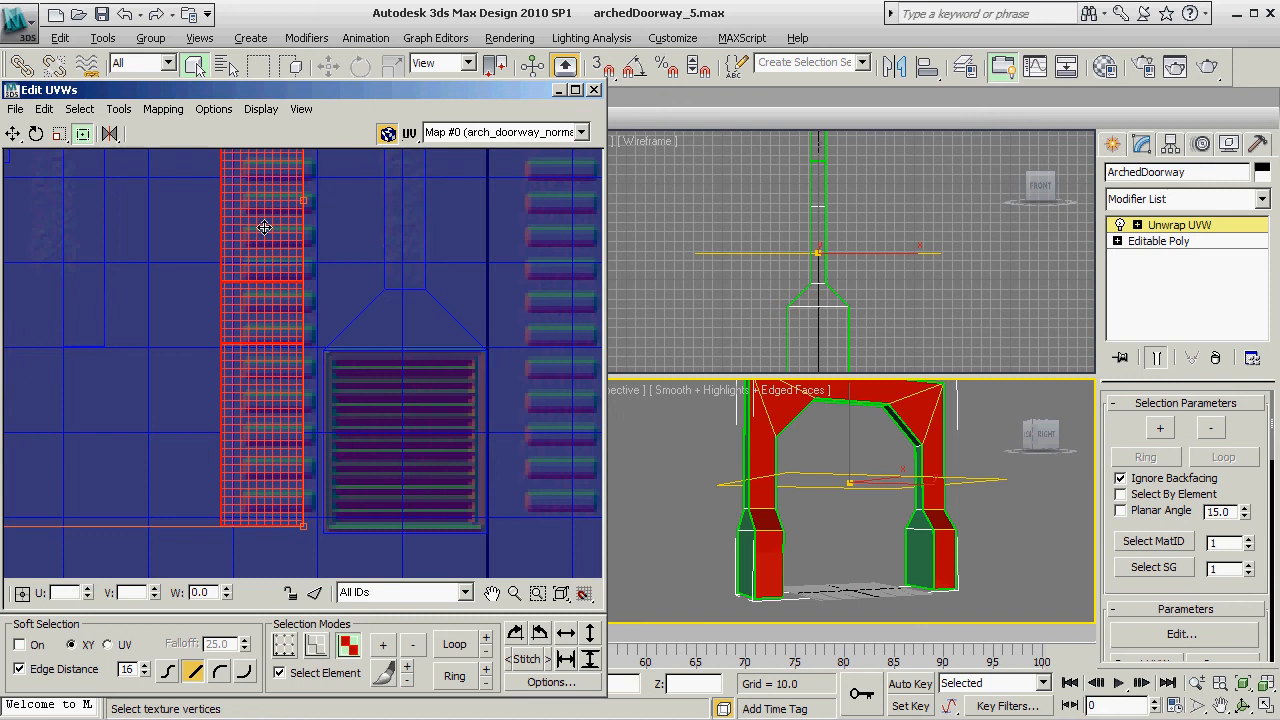
pyautogui.moveTo(243, 337); pyautogui.dragTo(262, 342)
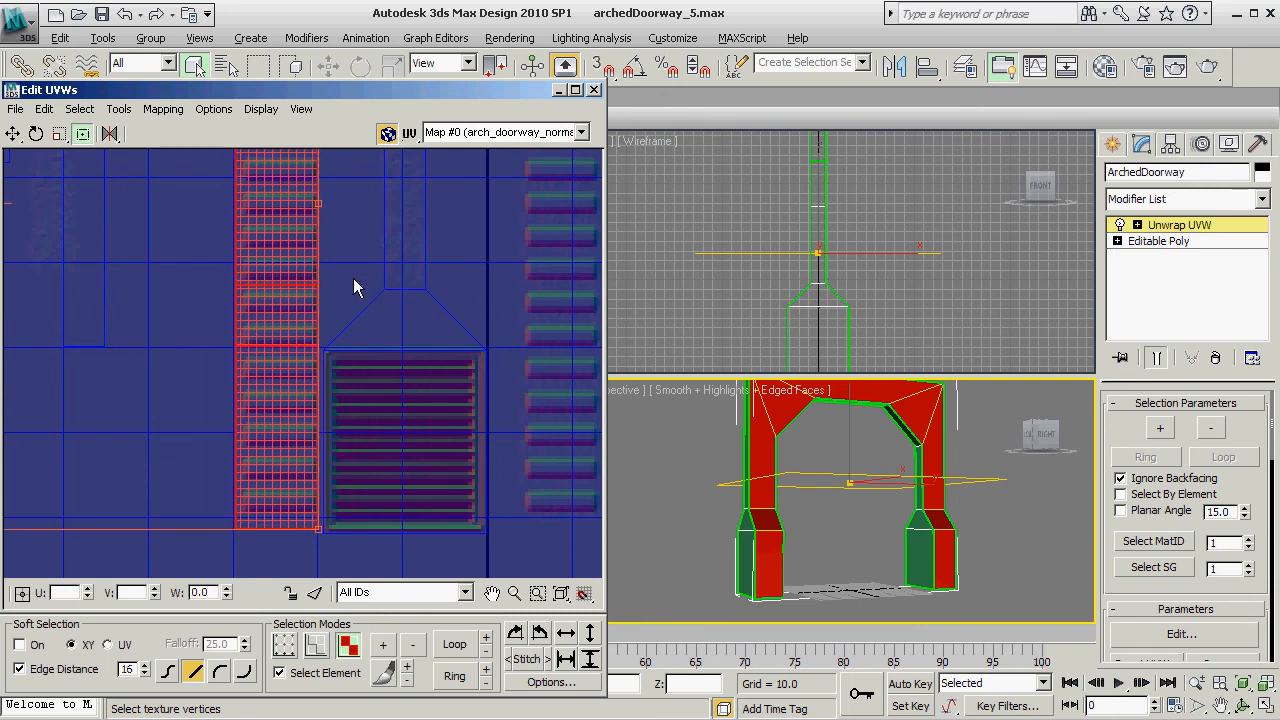
pyautogui.scroll(4, 353, 278)
pyautogui.scroll(-5, 353, 278)
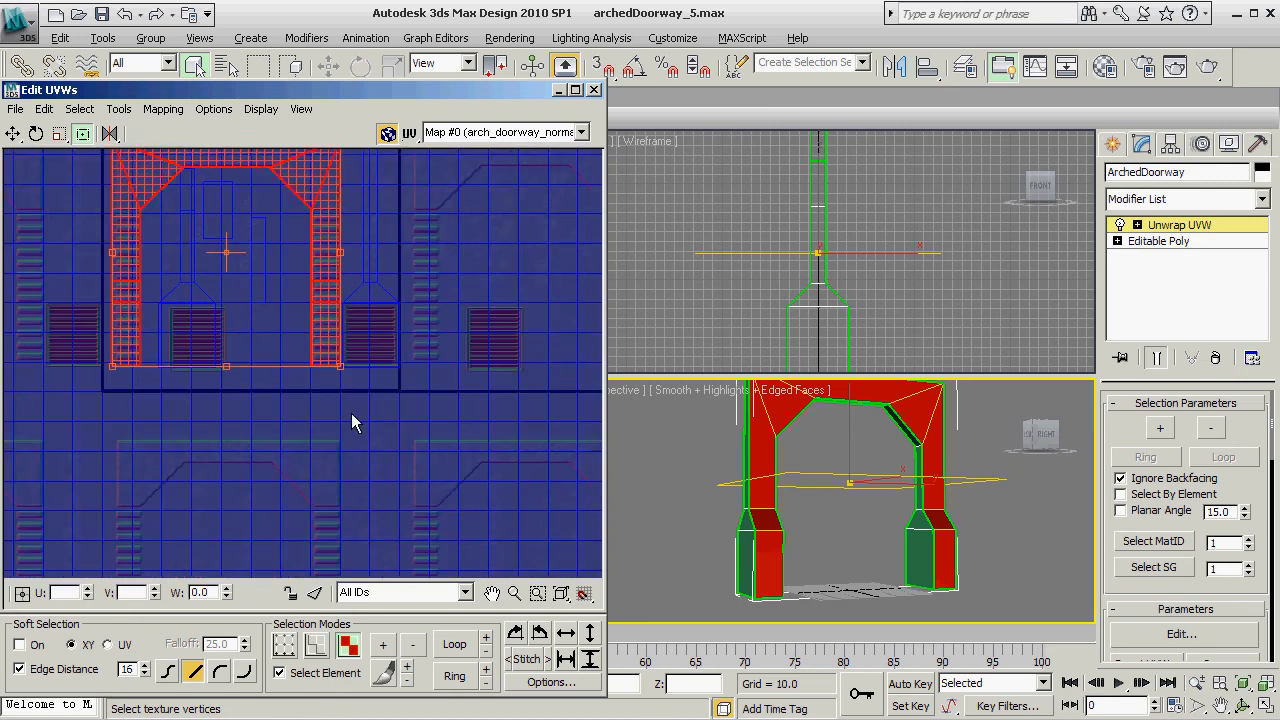
pyautogui.moveTo(351, 413); pyautogui.dragTo(477, 547, button='middle')
pyautogui.scroll(3, 321, 297)
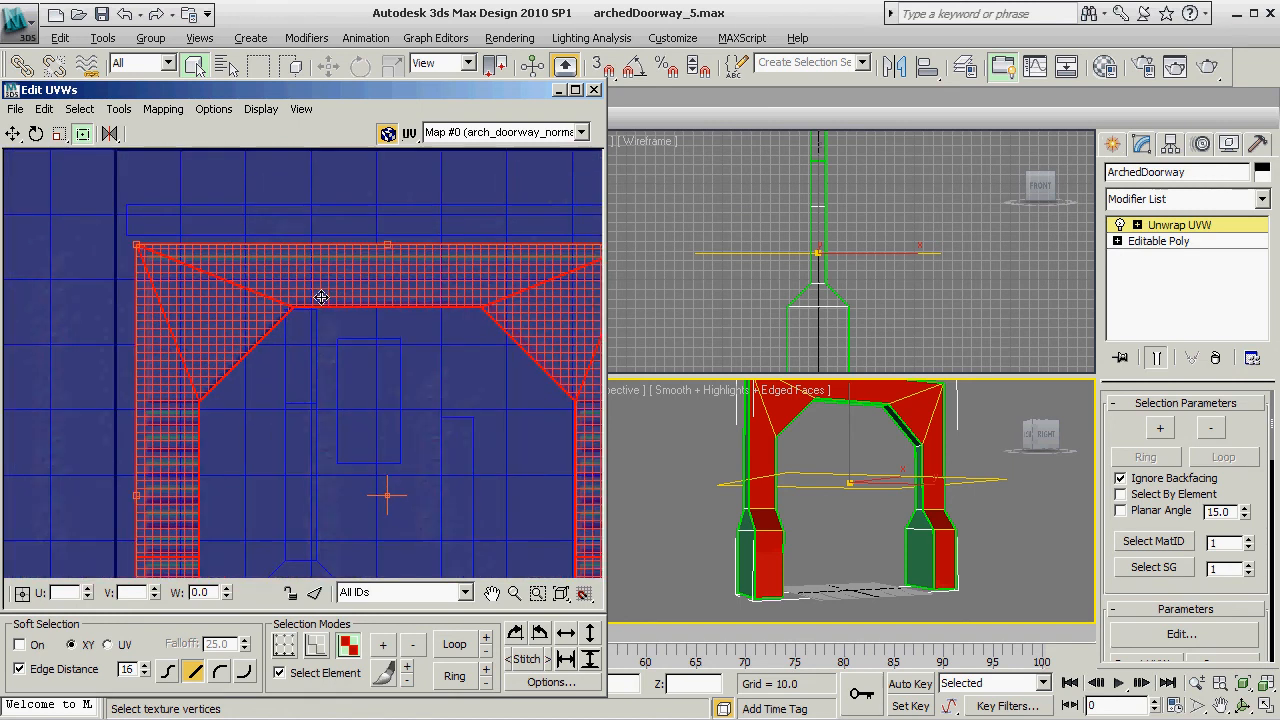
pyautogui.moveTo(375, 274); pyautogui.dragTo(376, 282)
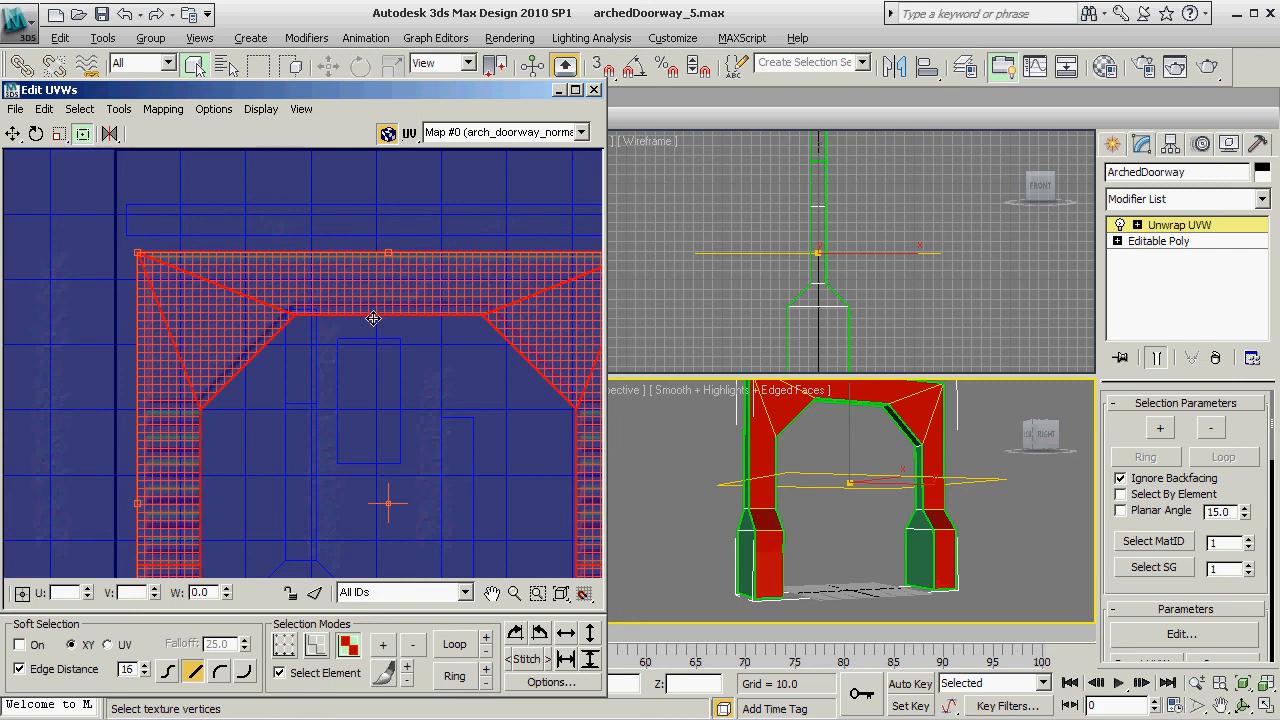
pyautogui.scroll(-3, 365, 364)
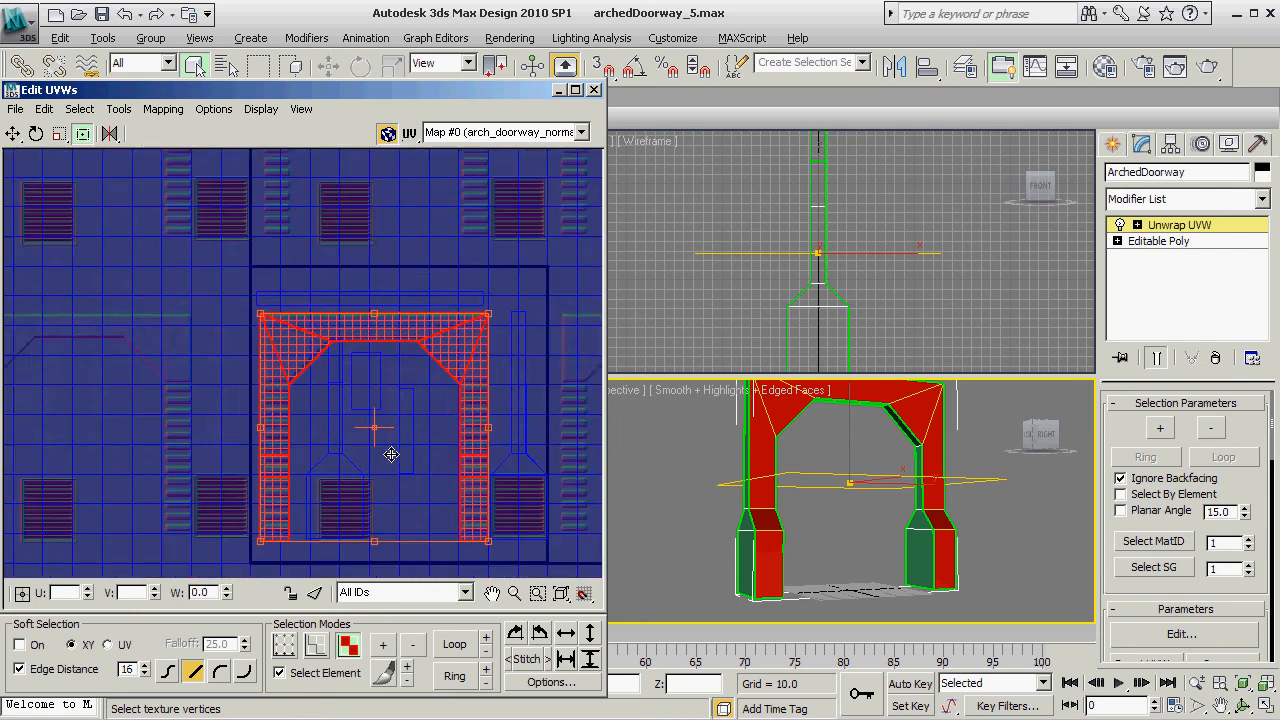
pyautogui.scroll(3, 300, 515)
pyautogui.scroll(-2, 233, 507)
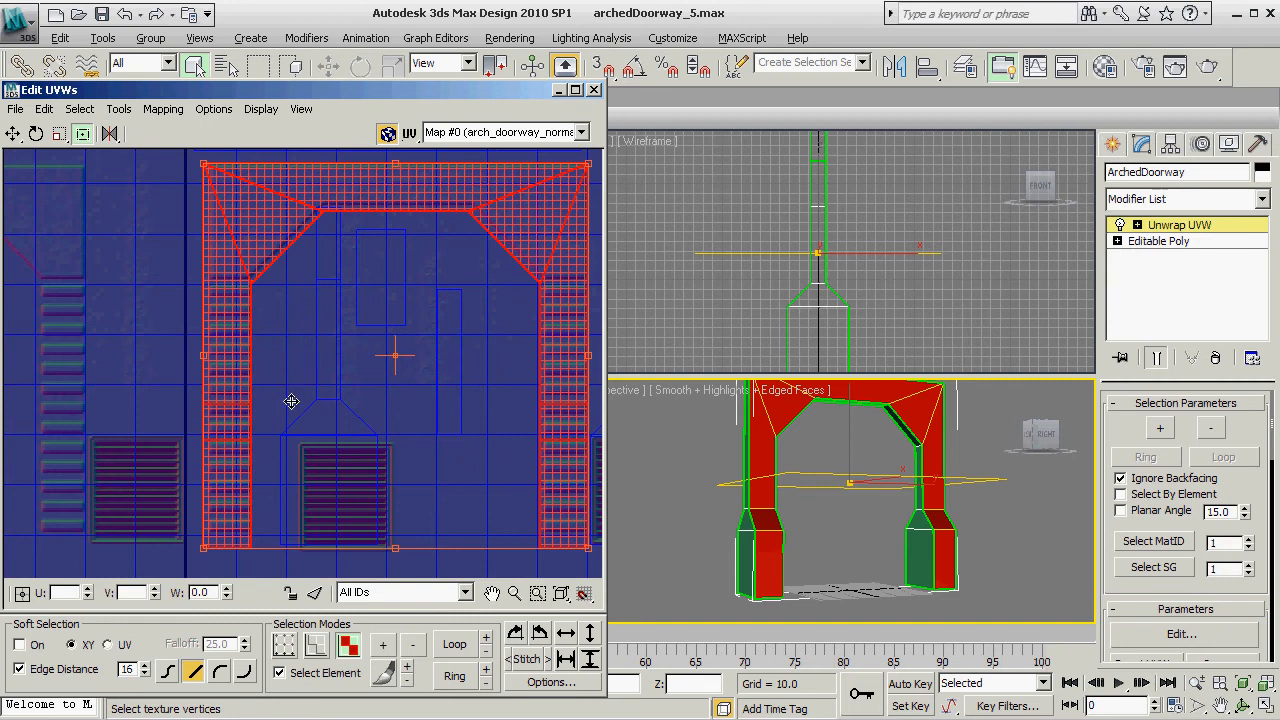
# Move the inner pillar-side UV shell right and down so its wide base frames the louver pattern between the arch legs.
pyautogui.click(277, 569)
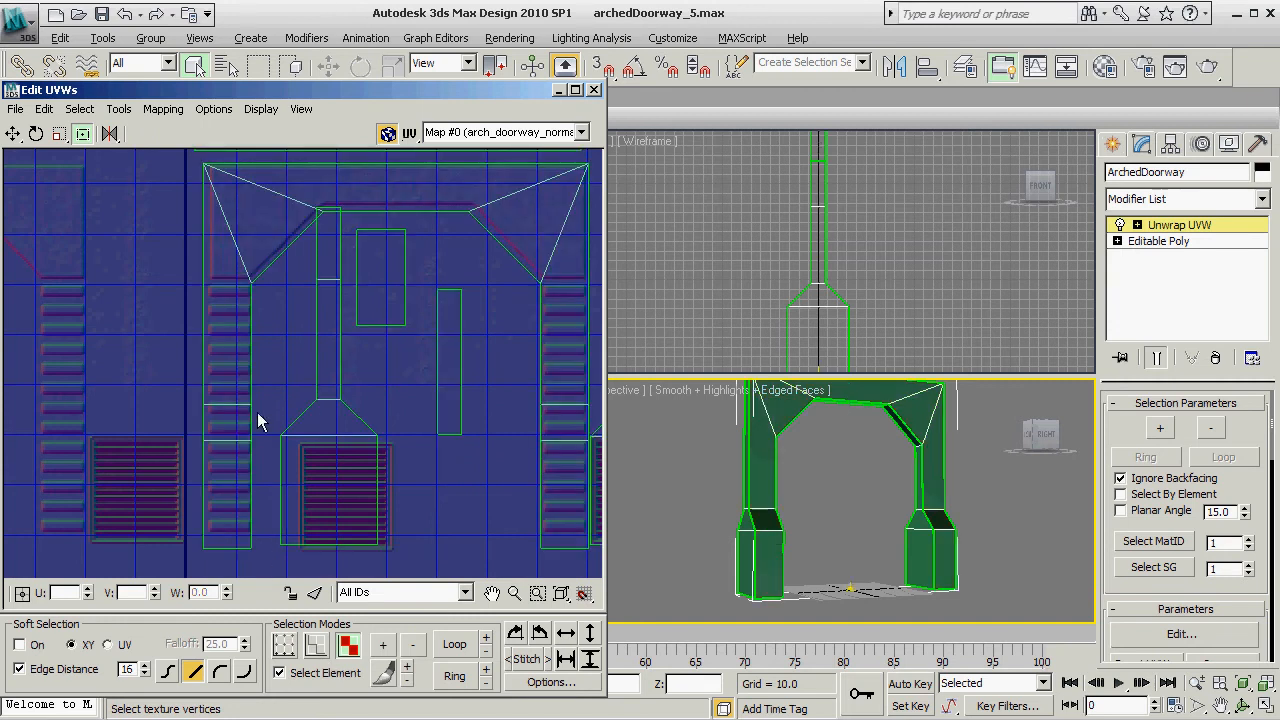
pyautogui.moveTo(300, 367); pyautogui.dragTo(351, 406)
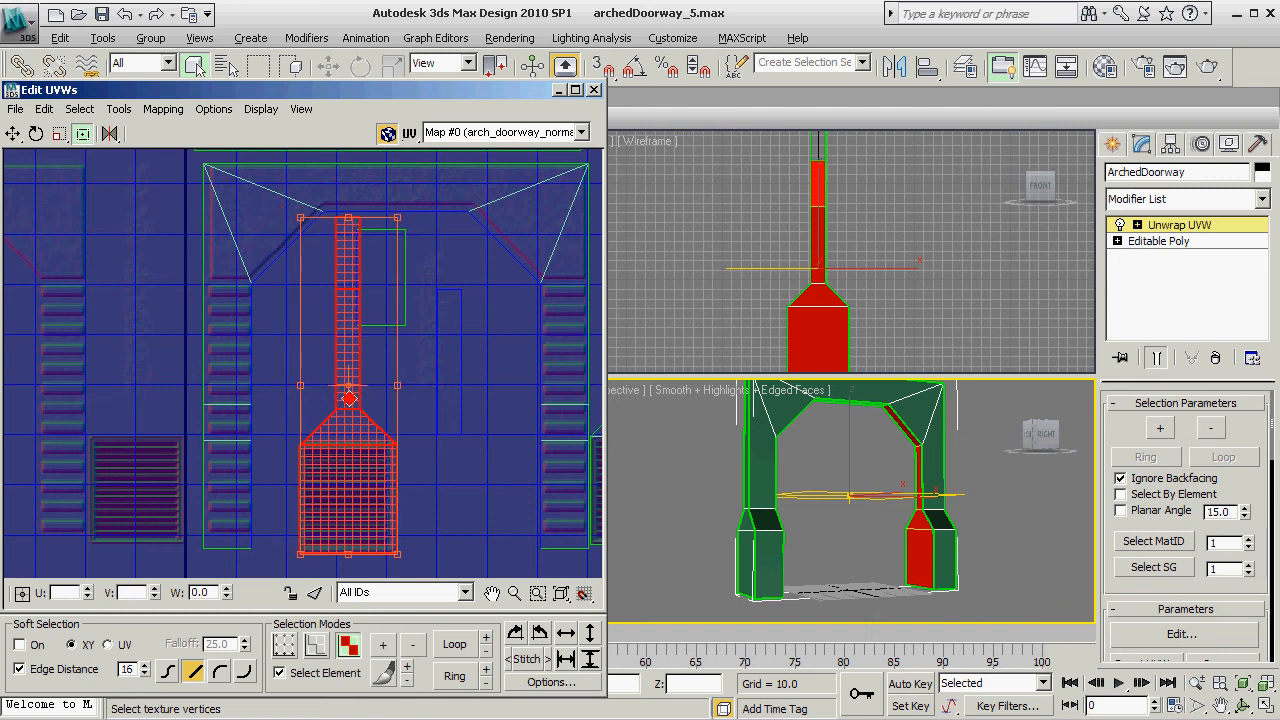
pyautogui.scroll(3, 343, 426)
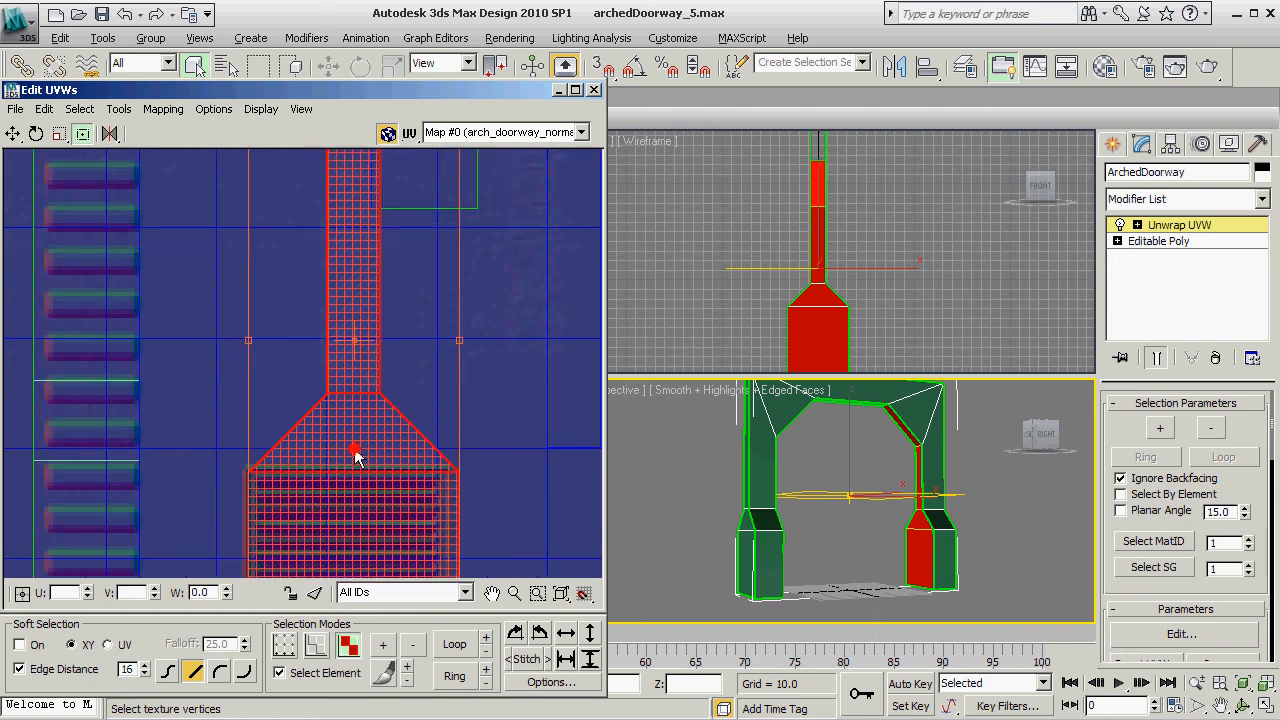
pyautogui.moveTo(357, 457); pyautogui.dragTo(355, 451)
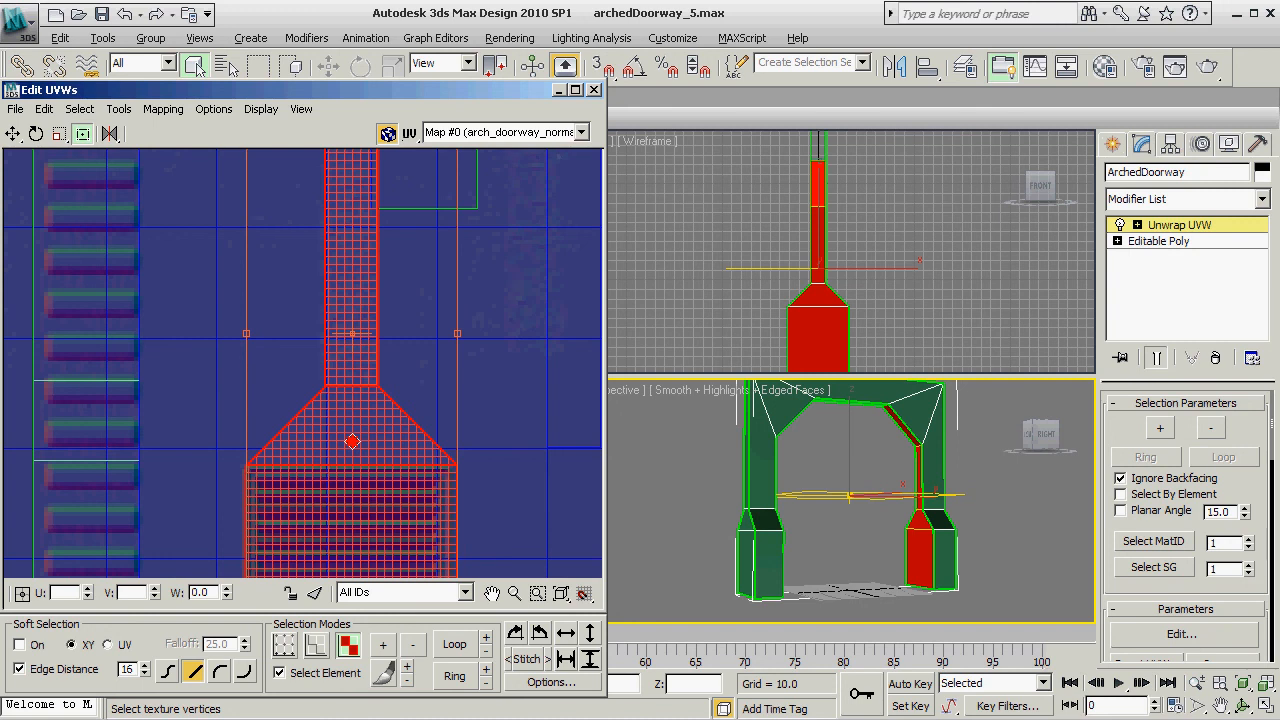
pyautogui.scroll(-4, 352, 441)
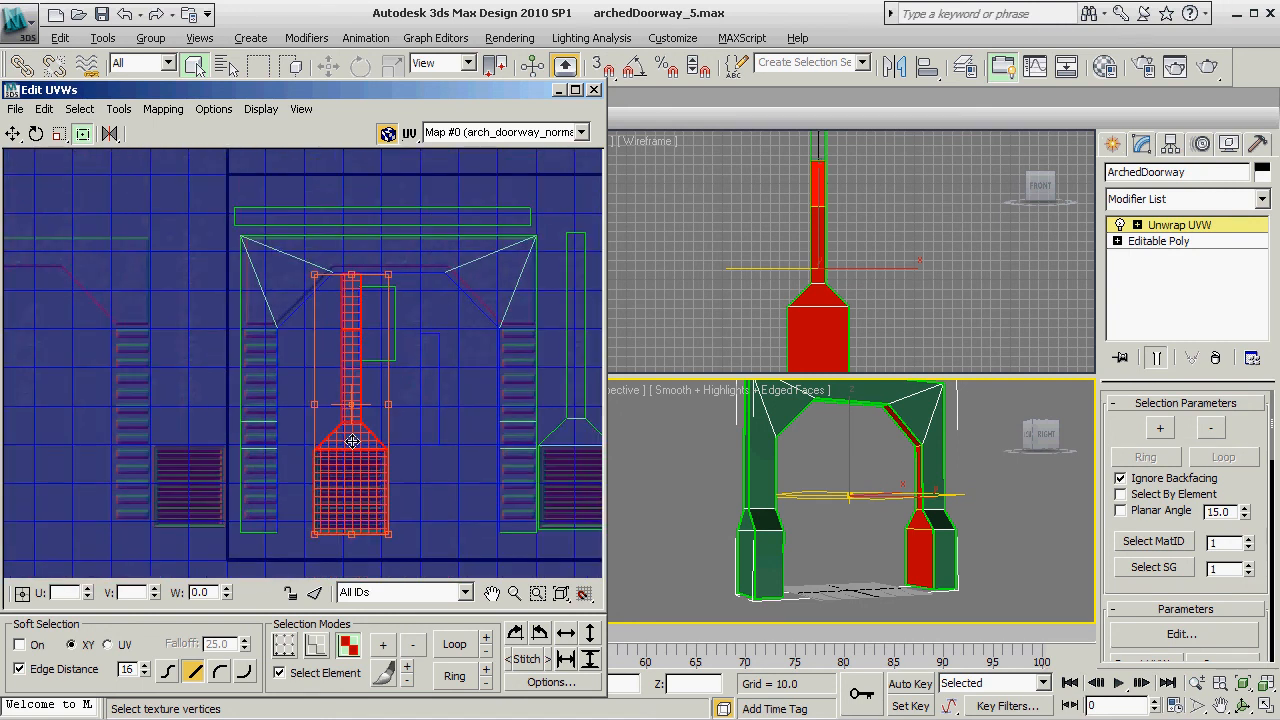
pyautogui.scroll(1, 352, 441)
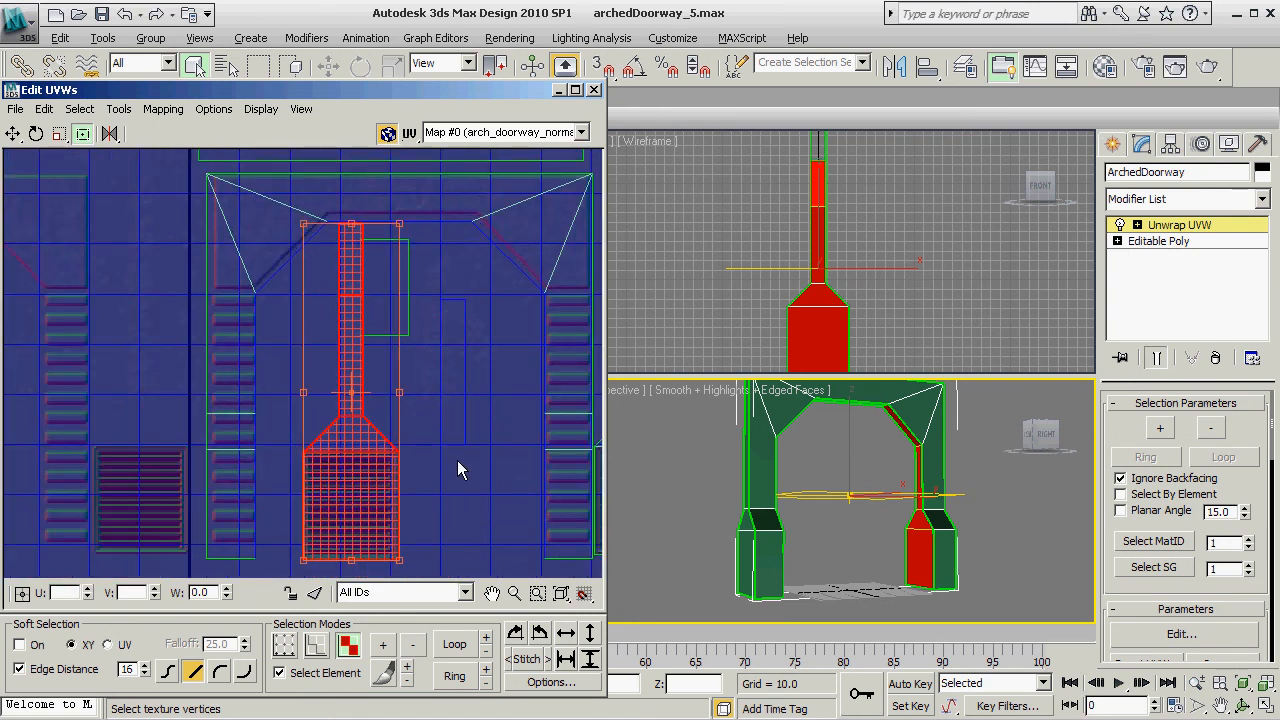
# Reposition the two small rectangular UV shells in the blank area inside the arch and align the long horizontal strip shell with the arch's width.
pyautogui.click(452, 512)
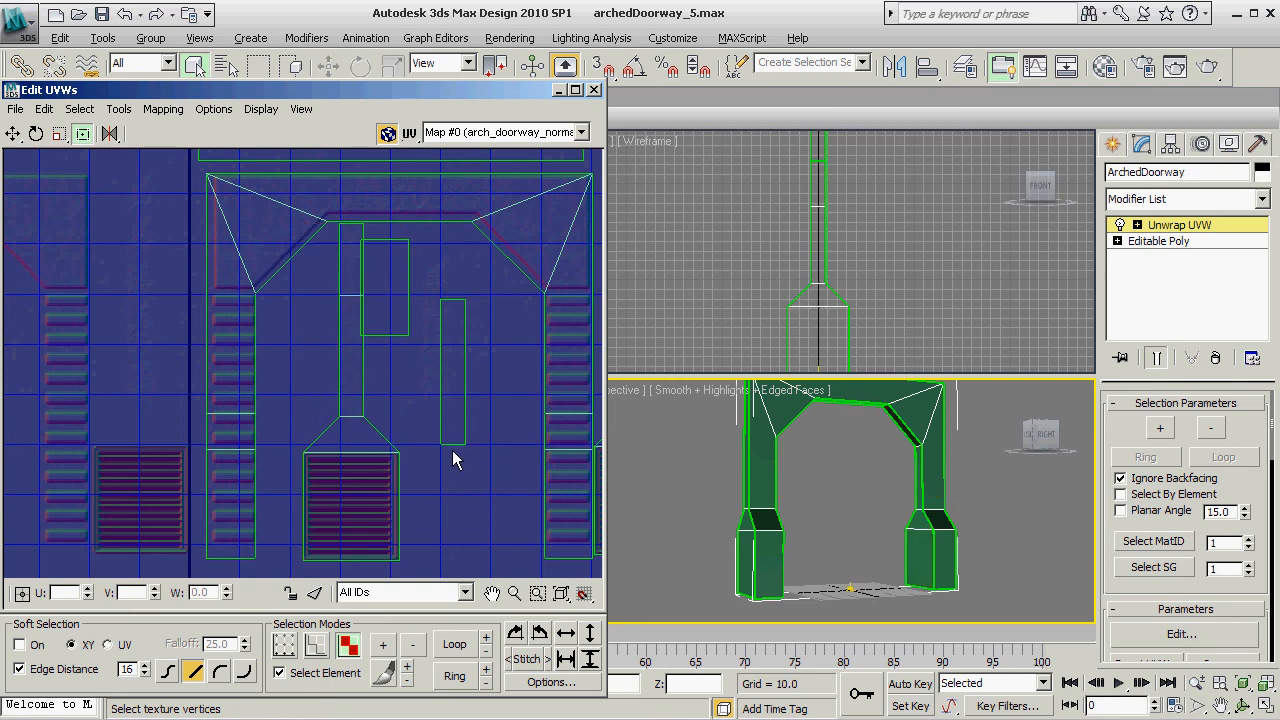
pyautogui.moveTo(452, 448); pyautogui.dragTo(398, 303)
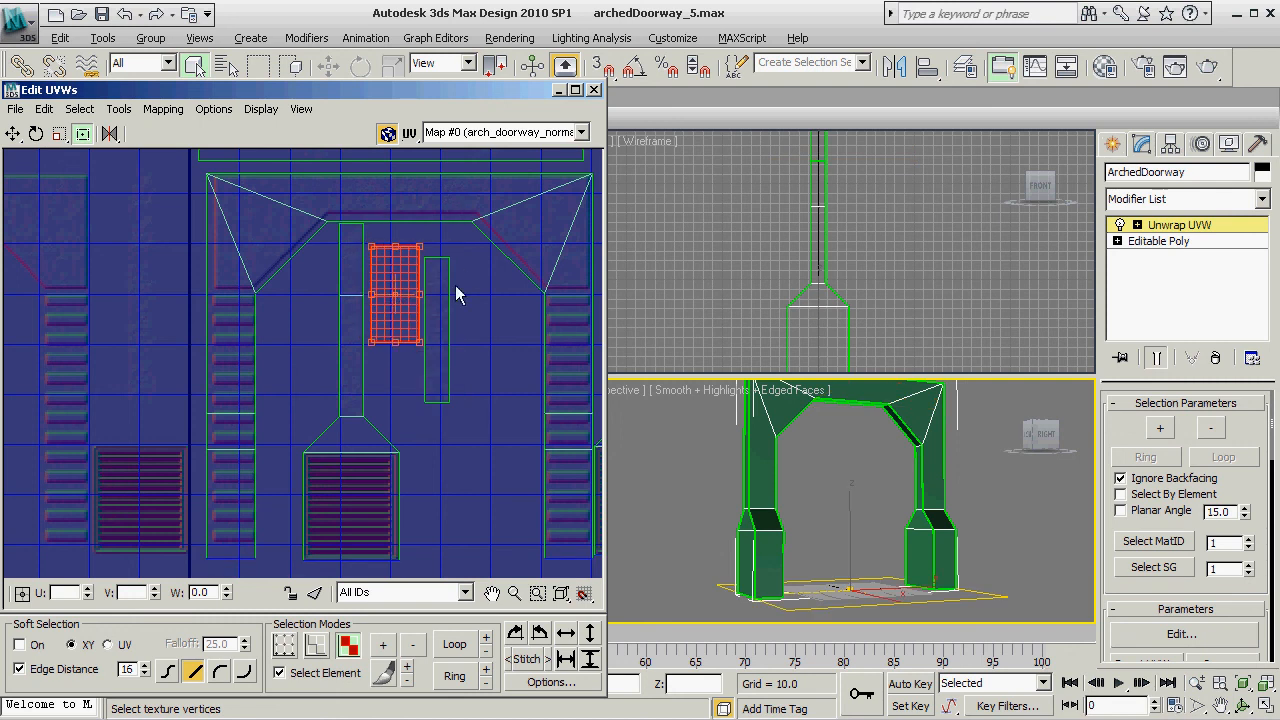
pyautogui.scroll(-2, 488, 332)
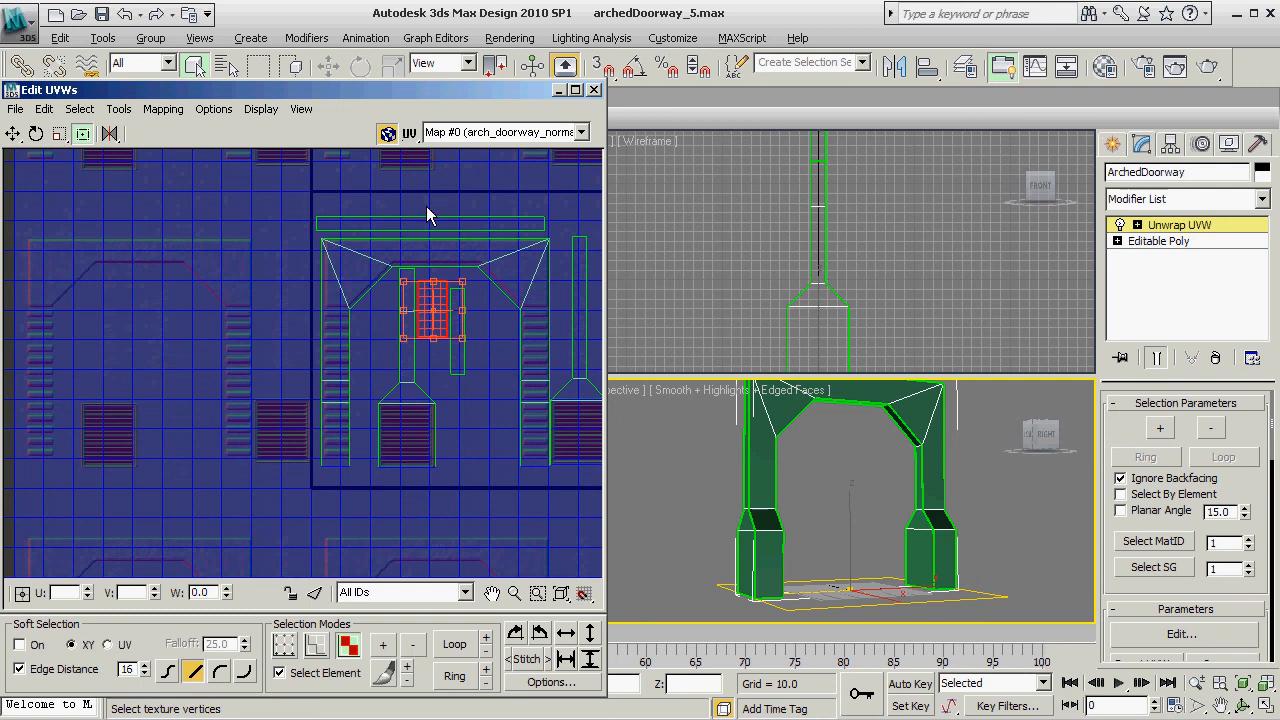
pyautogui.click(436, 224)
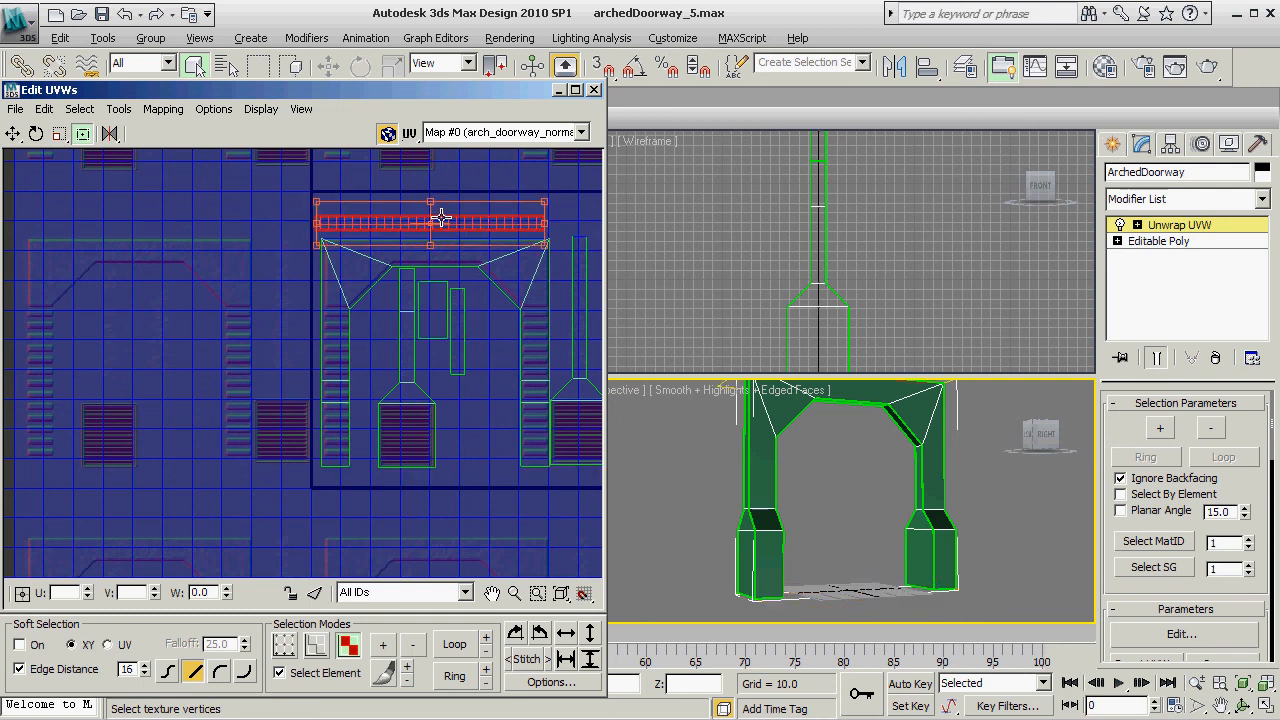
pyautogui.moveTo(436, 226); pyautogui.dragTo(440, 222)
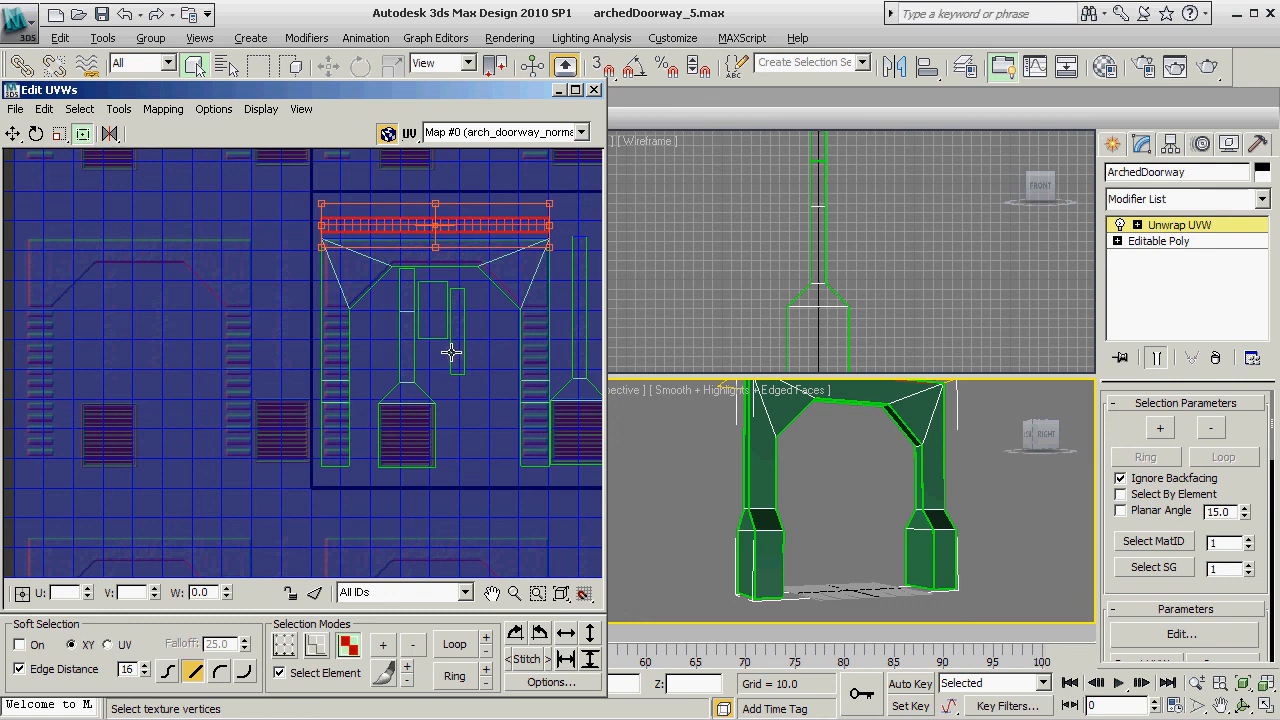
pyautogui.scroll(3, 451, 354)
pyautogui.scroll(-4, 451, 354)
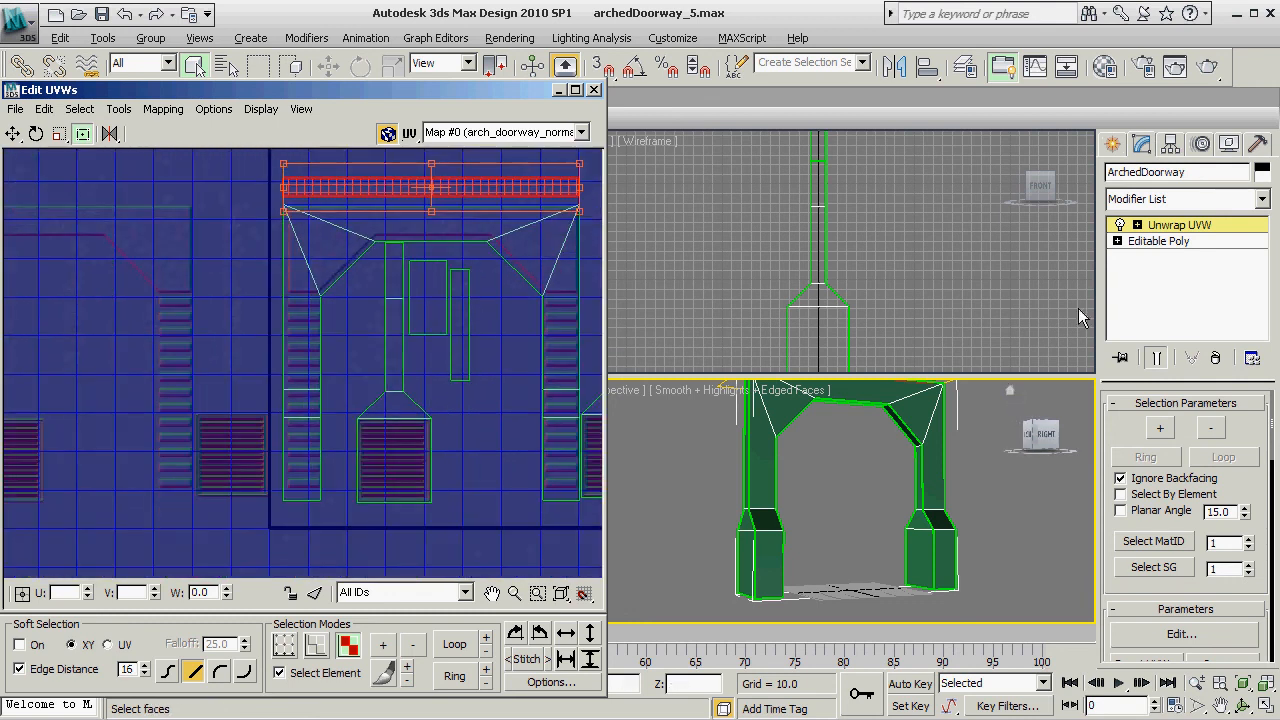
# Collapse the ArchedDoorway's entire modifier stack to Editable Poly and maximize the Perspective viewport.
pyautogui.rightClick(1168, 228)
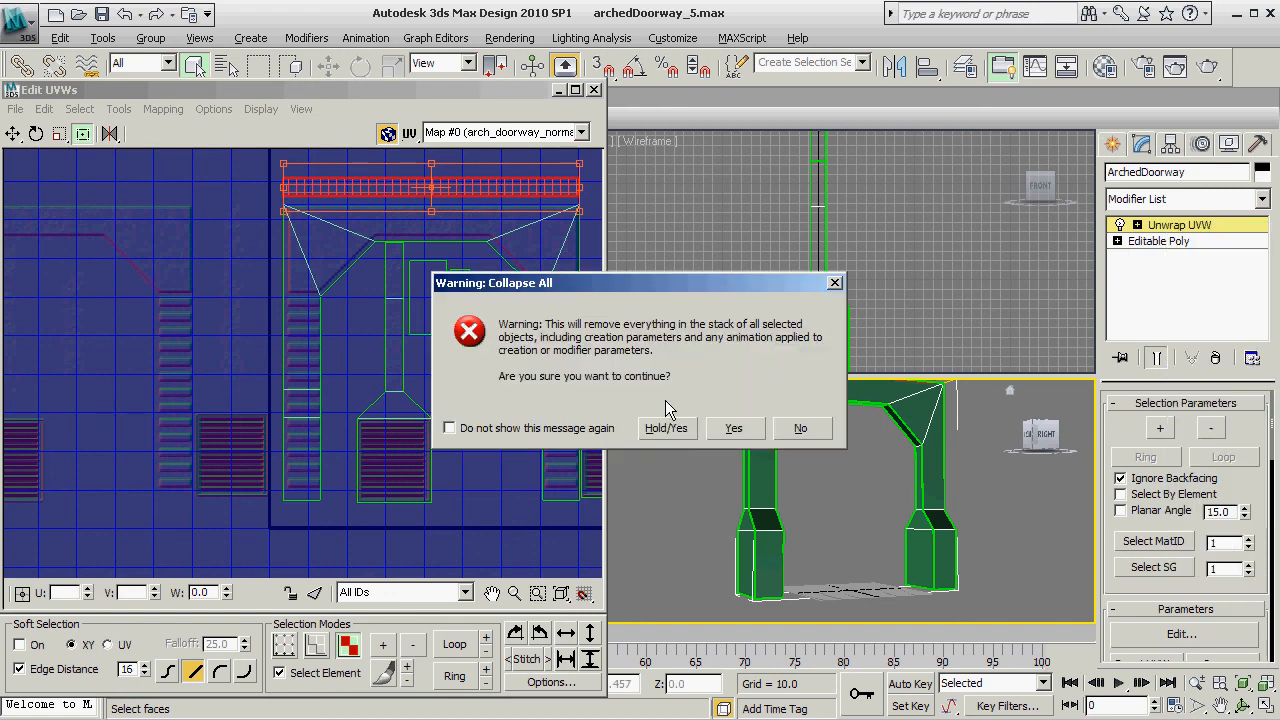
pyautogui.click(733, 428)
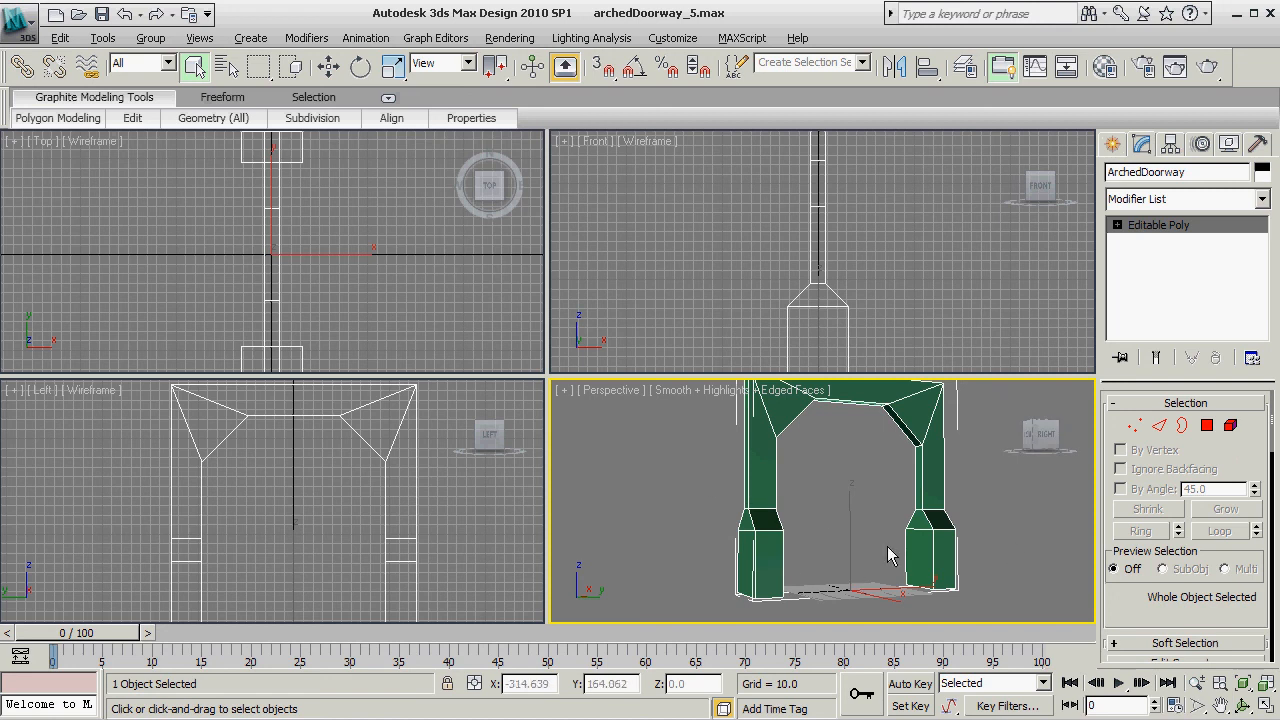
pyautogui.click(1266, 707)
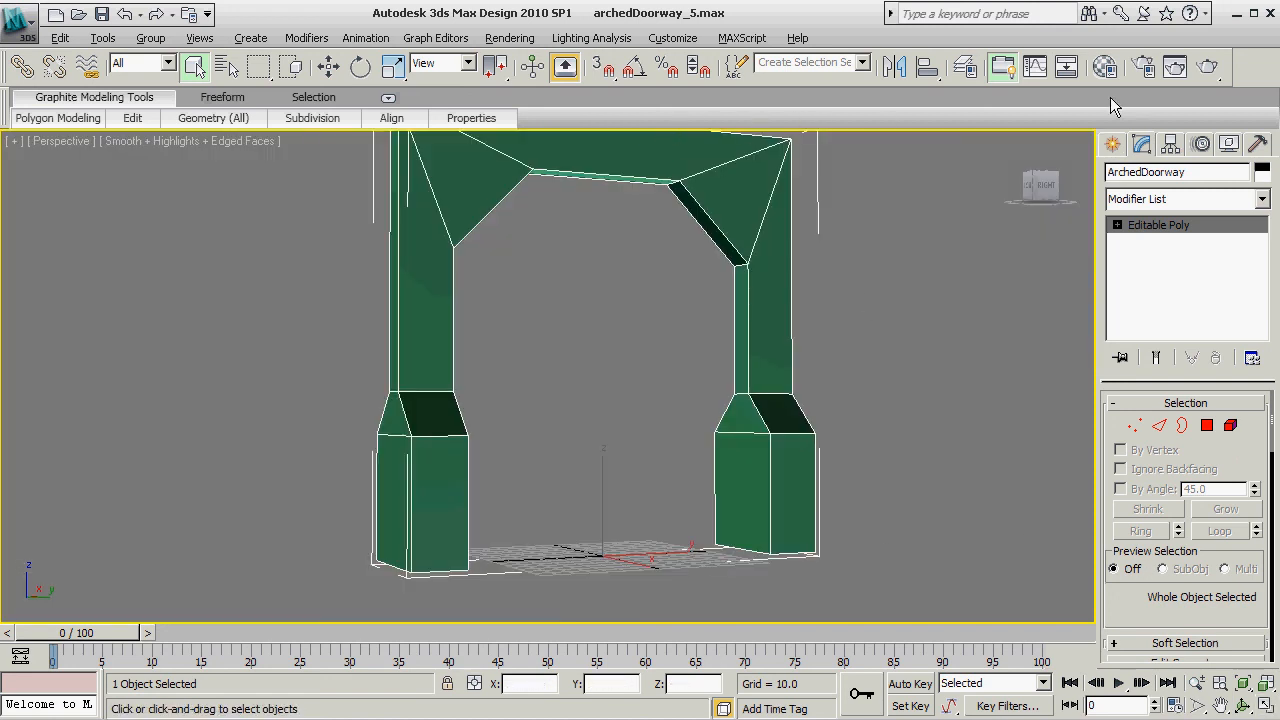
# Load arch_doorway_diffuse.TGA as a Bitmap in the diffuse color map of the 12 - Default material.
pyautogui.click(1105, 67)
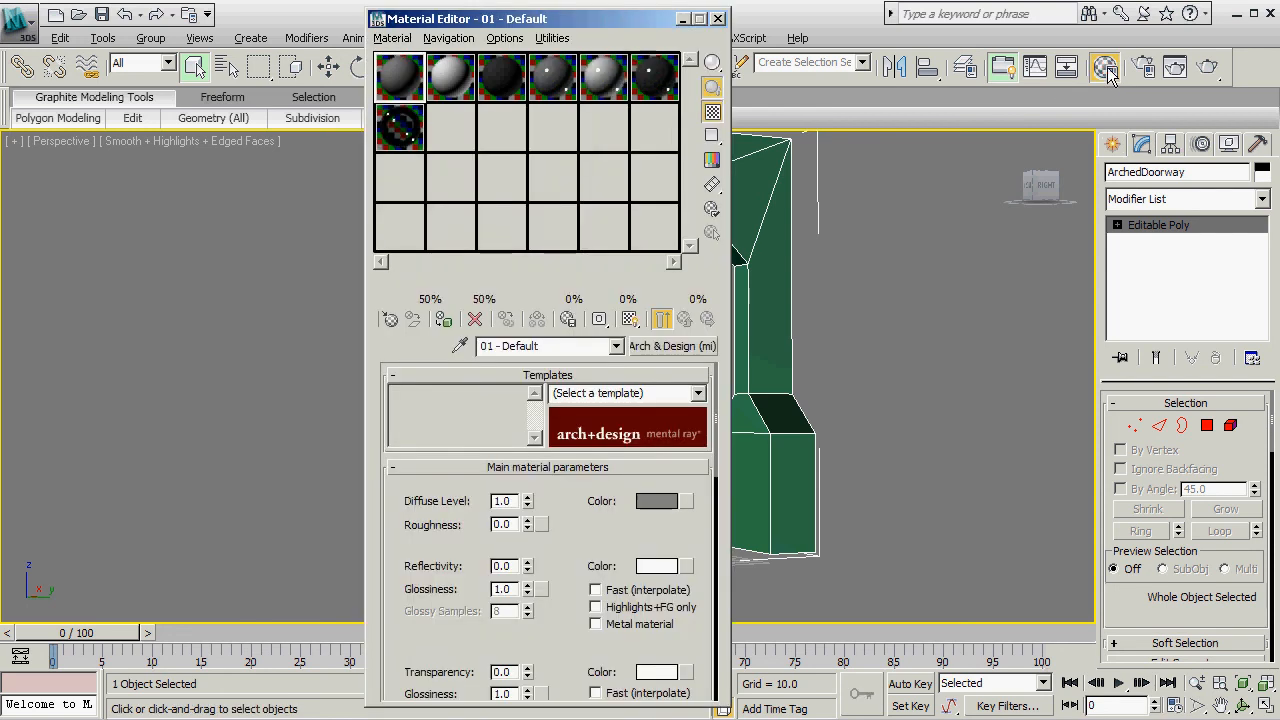
pyautogui.click(655, 127)
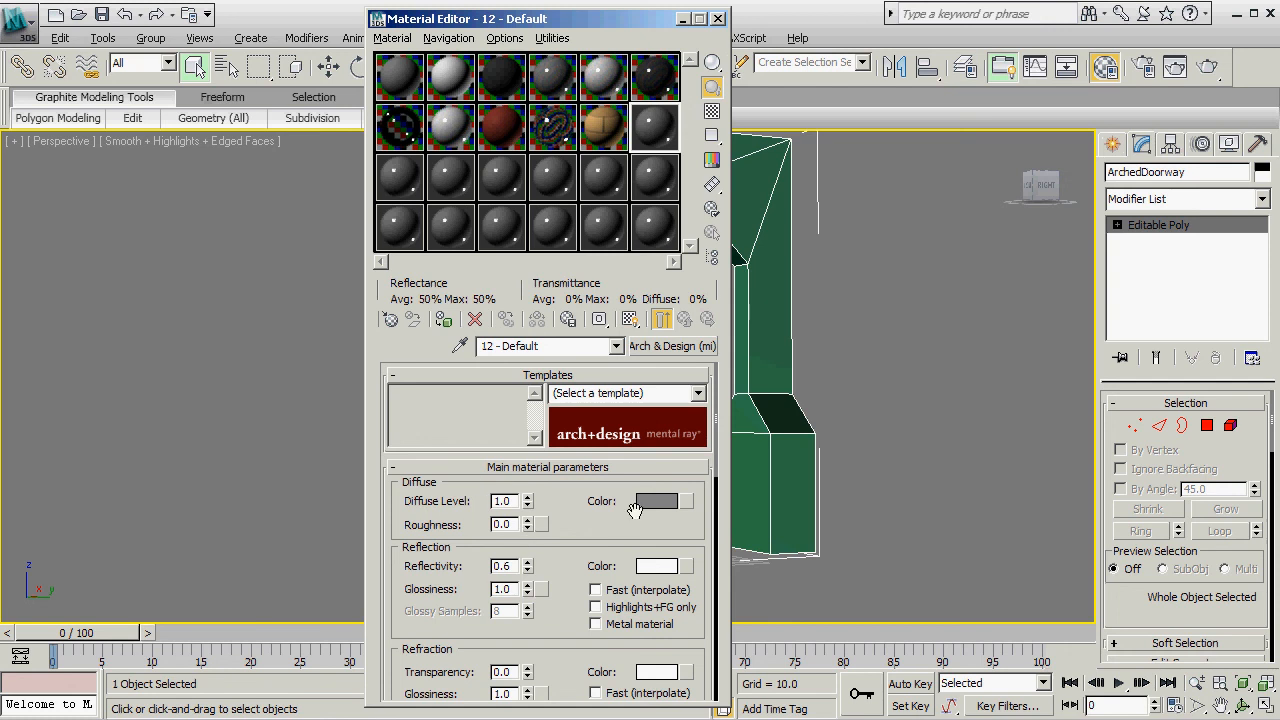
pyautogui.click(686, 502)
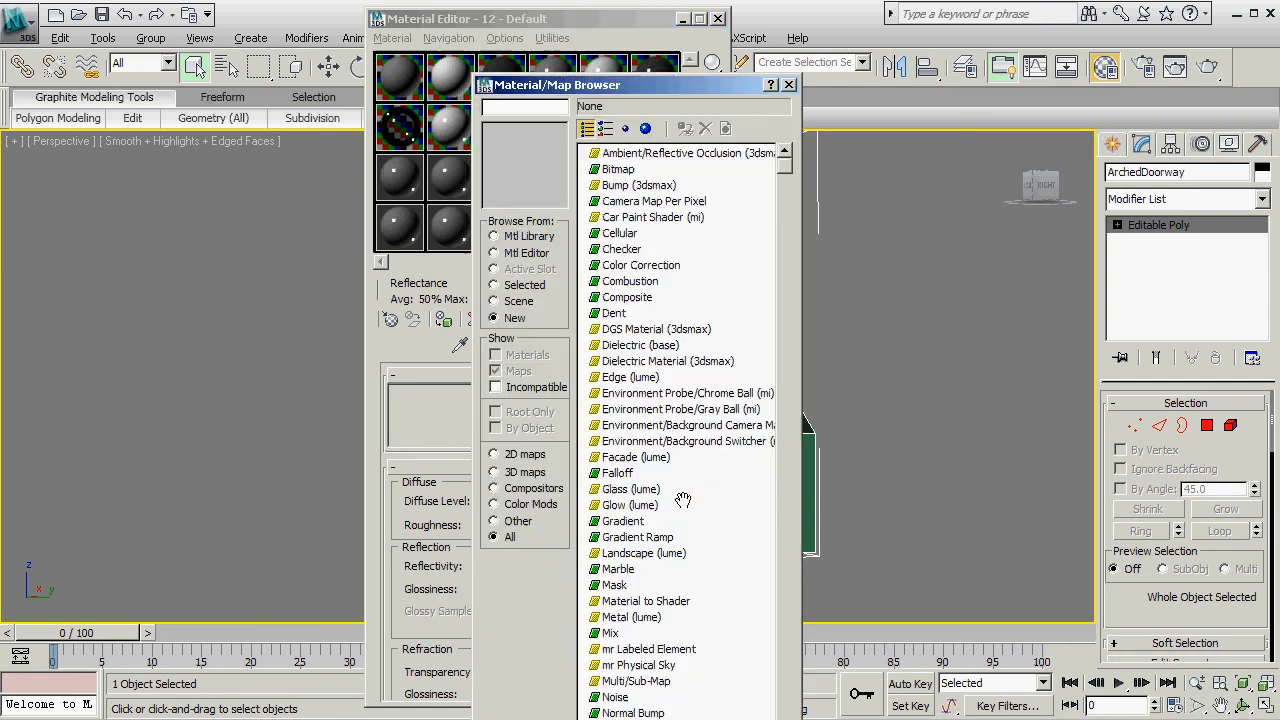
pyautogui.doubleClick(600, 169)
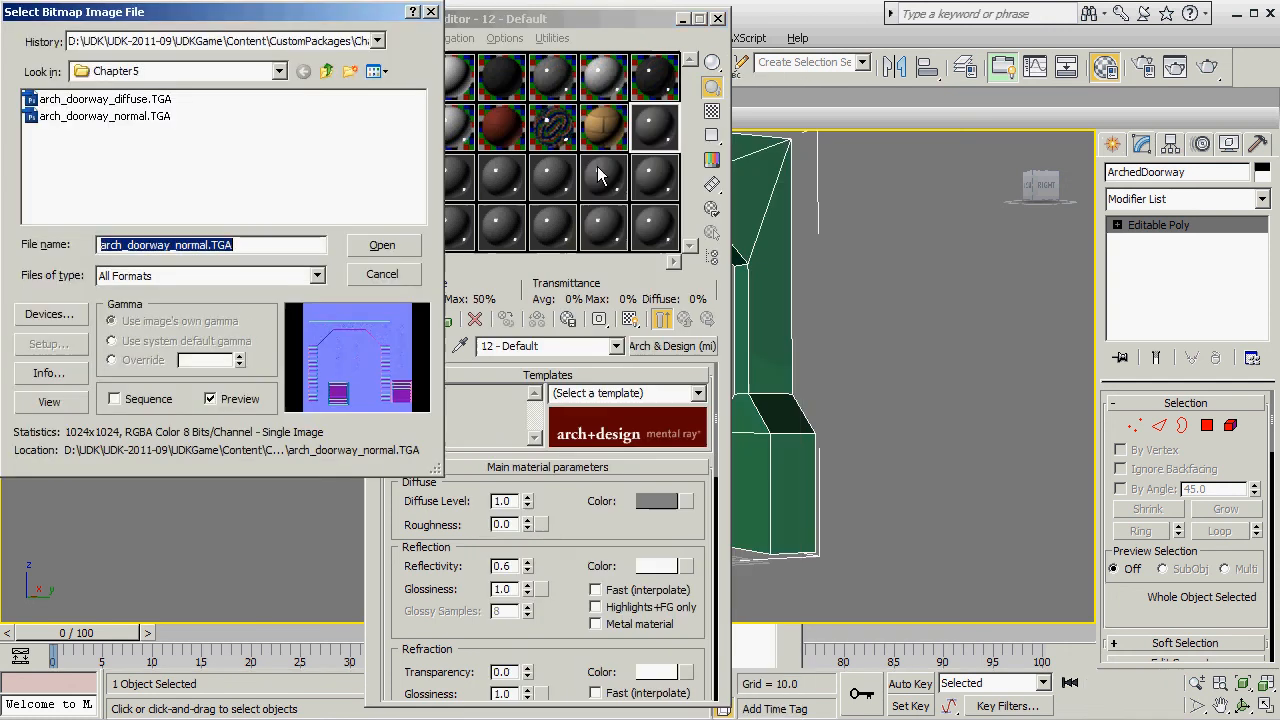
pyautogui.click(125, 118)
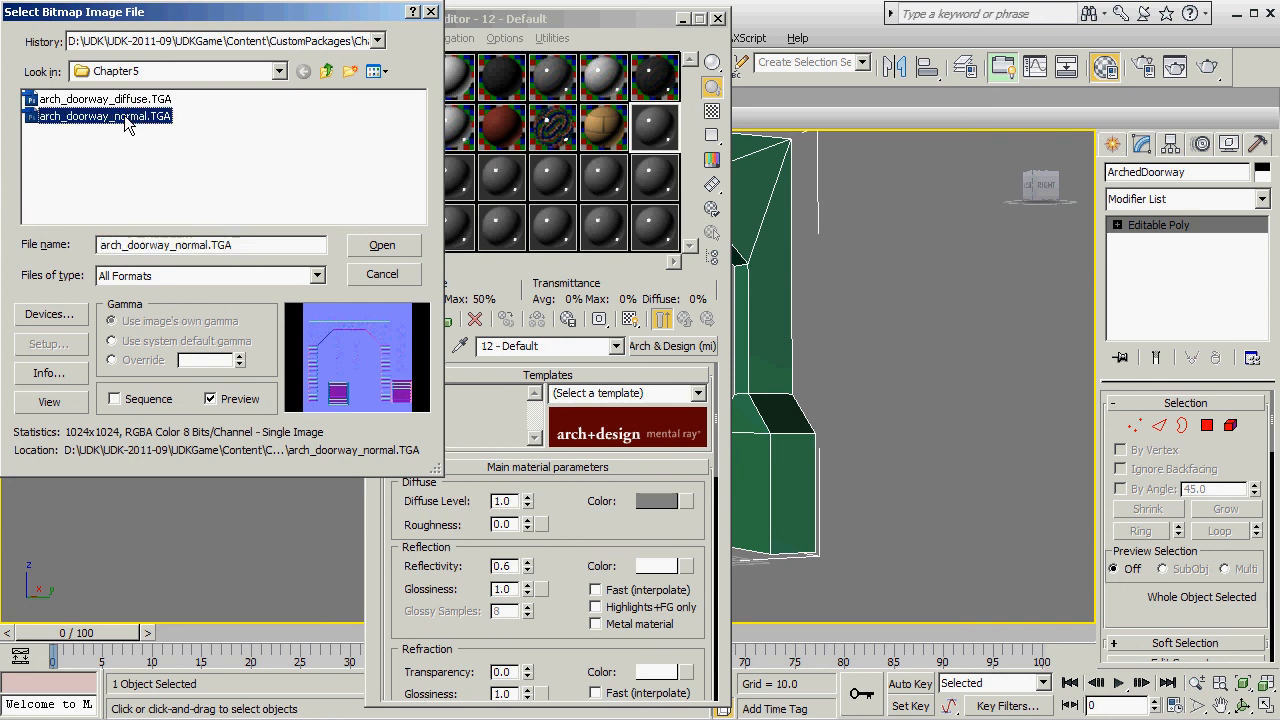
pyautogui.click(130, 100)
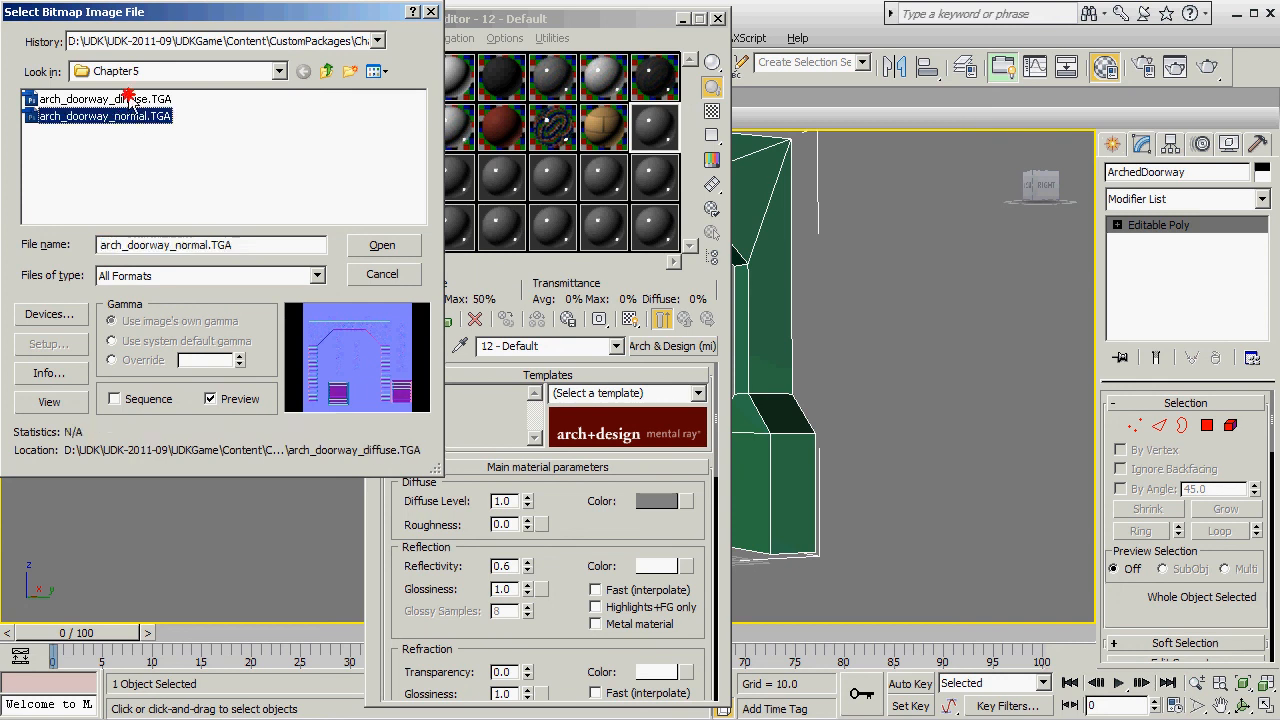
pyautogui.click(380, 246)
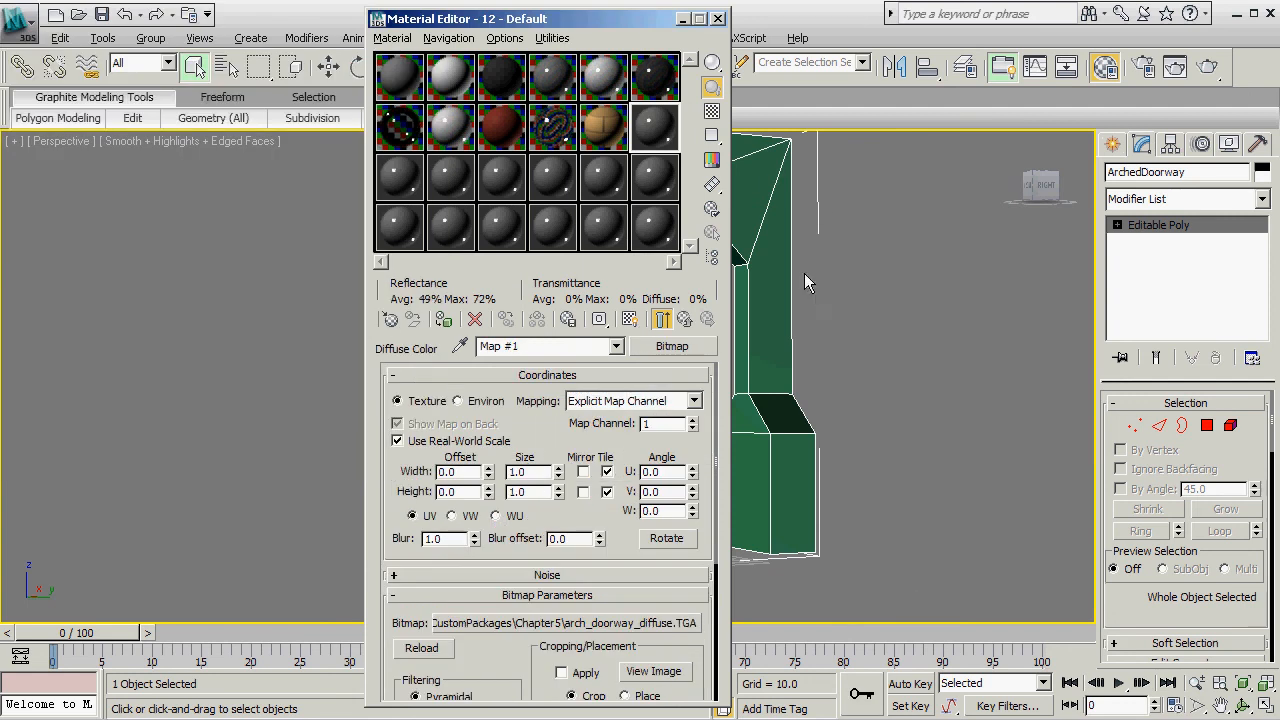
# Assign the material to the selected doorway, show its map in the viewport, and close the Material Editor to inspect the textured model.
pyautogui.click(446, 320)
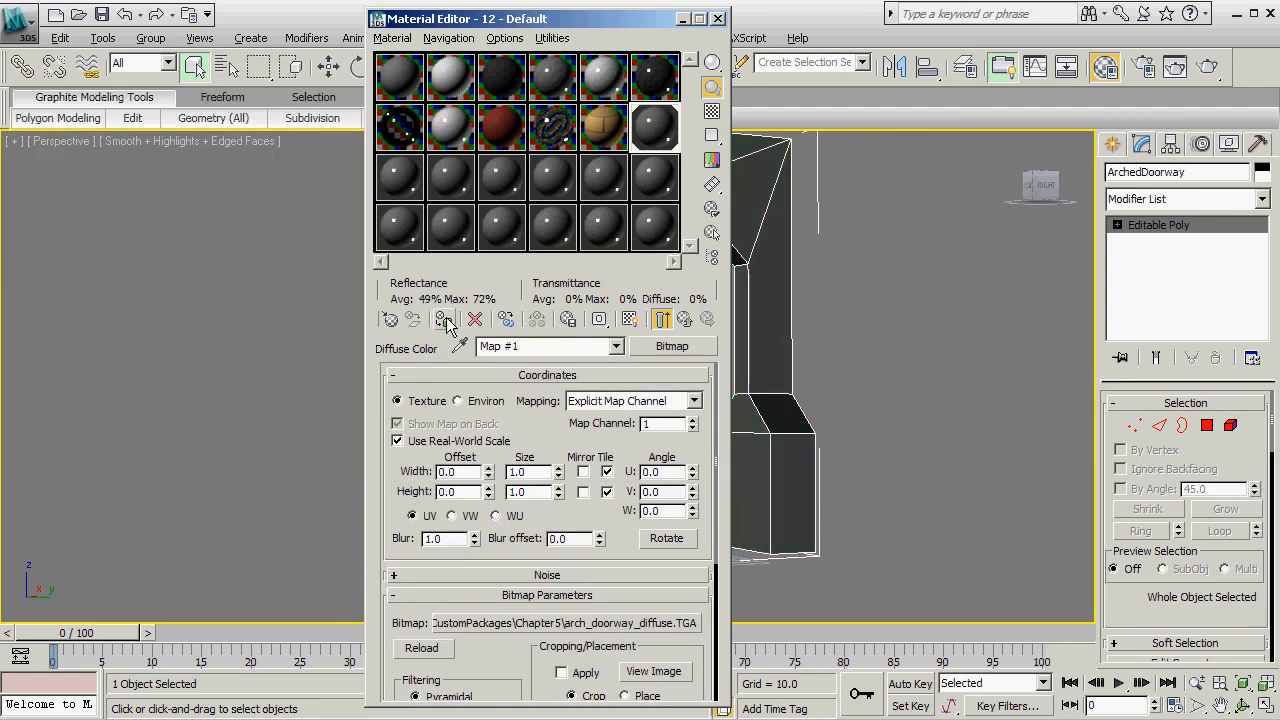
pyautogui.click(629, 320)
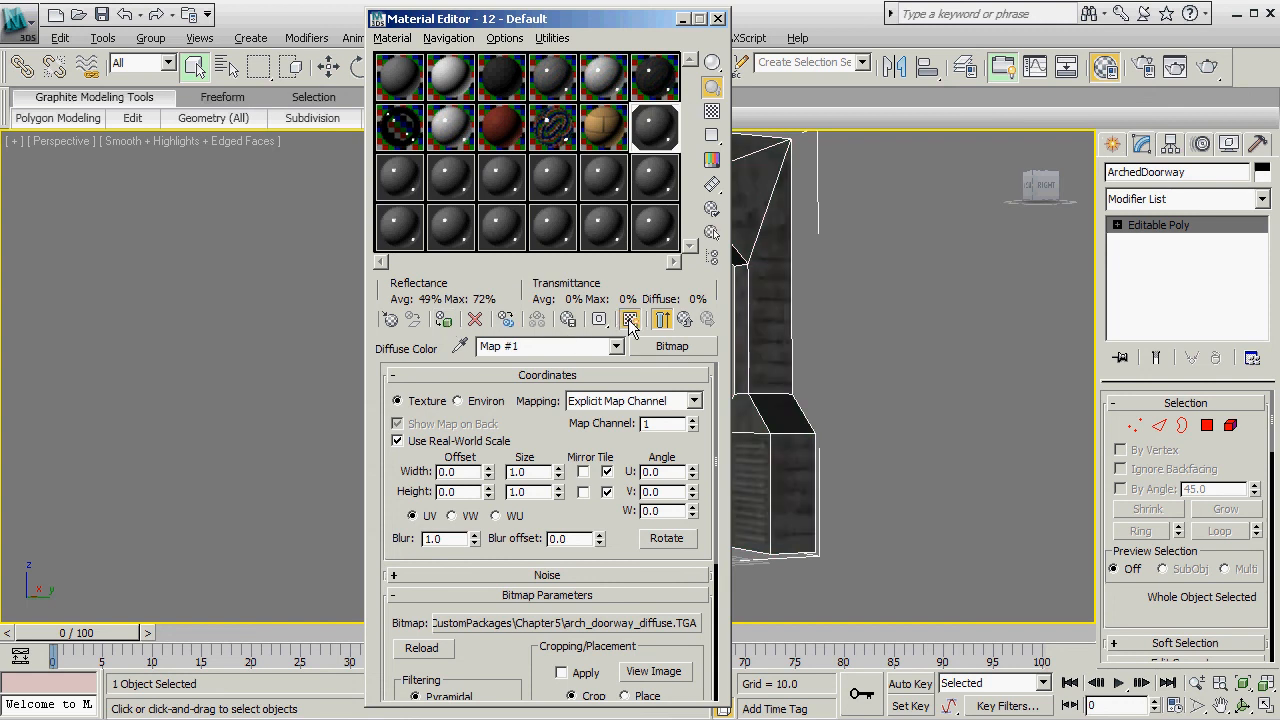
pyautogui.click(716, 19)
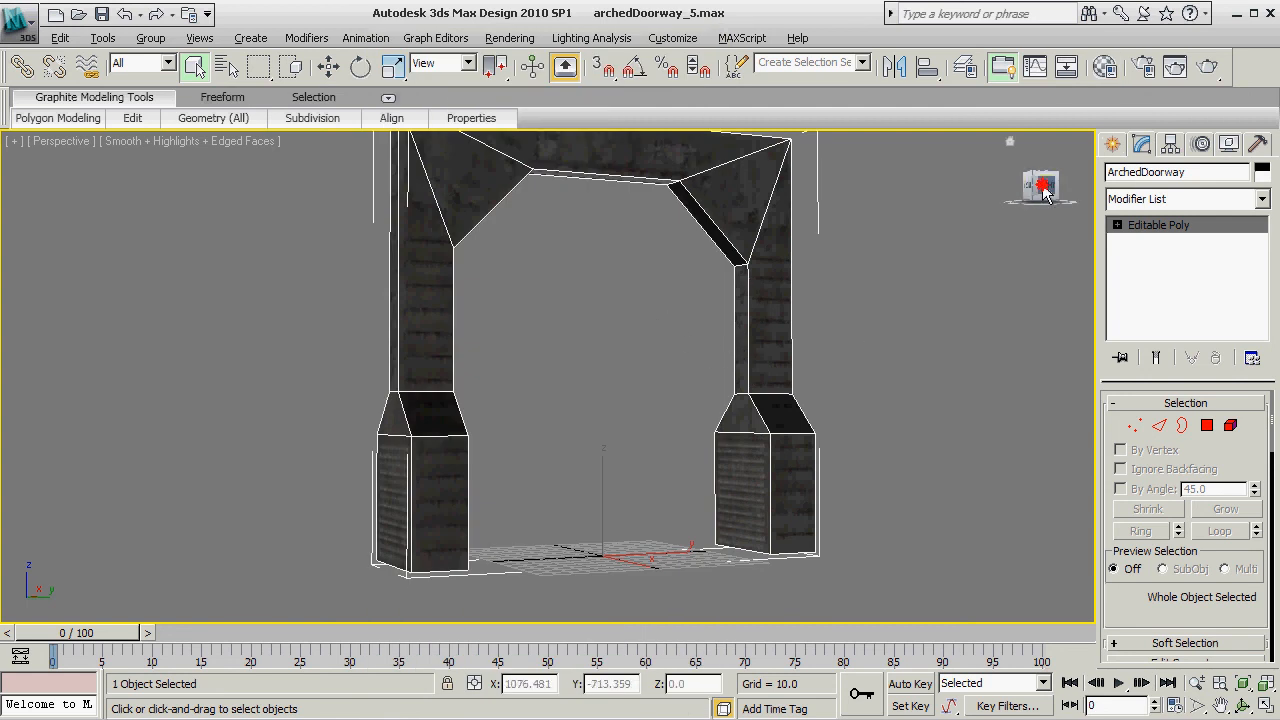
pyautogui.moveTo(1046, 187)
pyautogui.mouseDown()
pyautogui.moveTo(1041, 170)
pyautogui.moveTo(1006, 190)
pyautogui.moveTo(922, 186)
pyautogui.moveTo(1002, 183)
pyautogui.moveTo(1010, 171)
pyautogui.moveTo(1050, 188)
pyautogui.moveTo(1009, 187)
pyautogui.moveTo(1037, 189)
pyautogui.mouseUp()
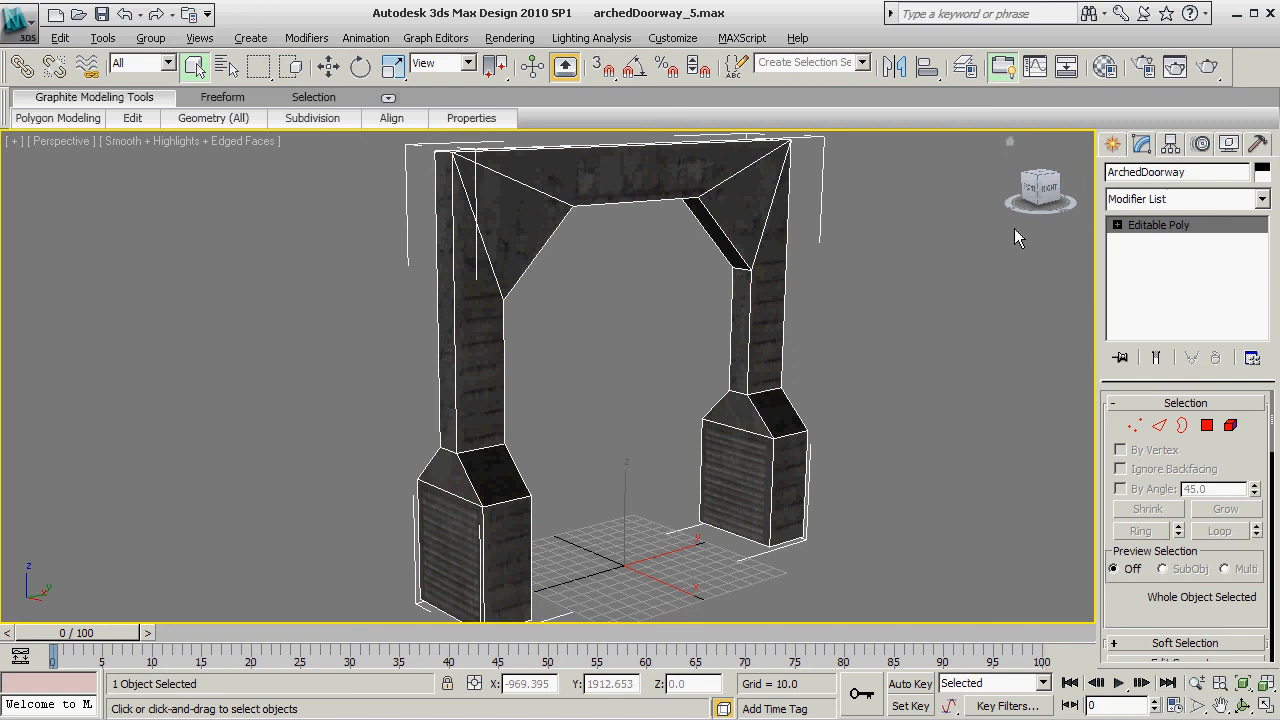